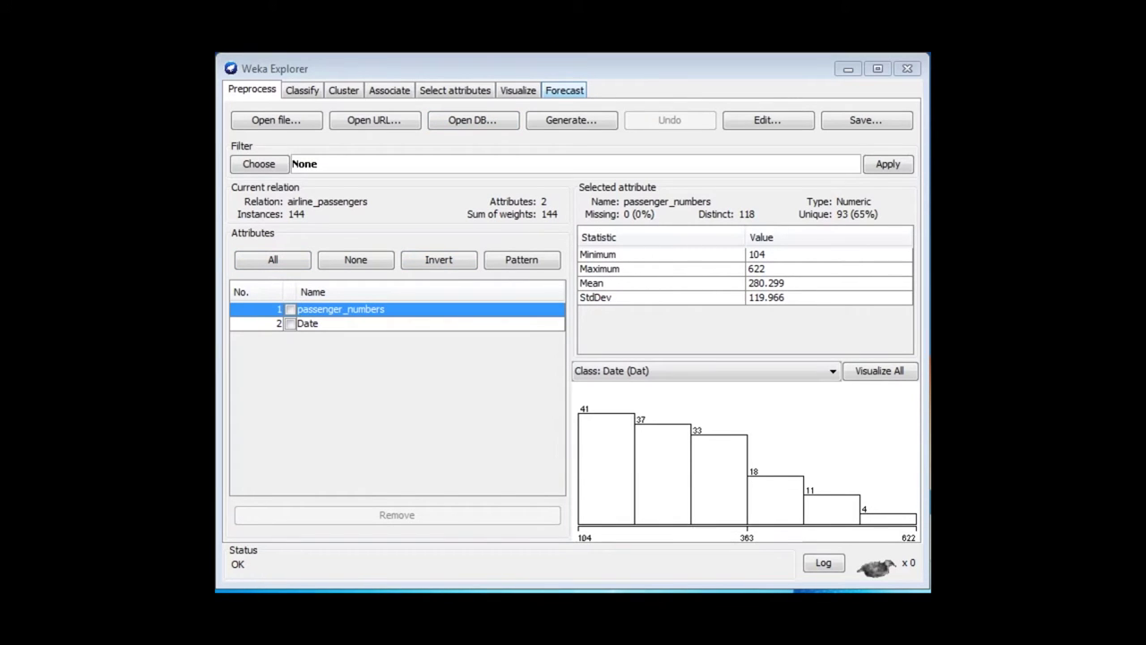
- Run a forecast of passenger_numbers using Date as the time stamp and Weekly periodicity
click(564, 89)
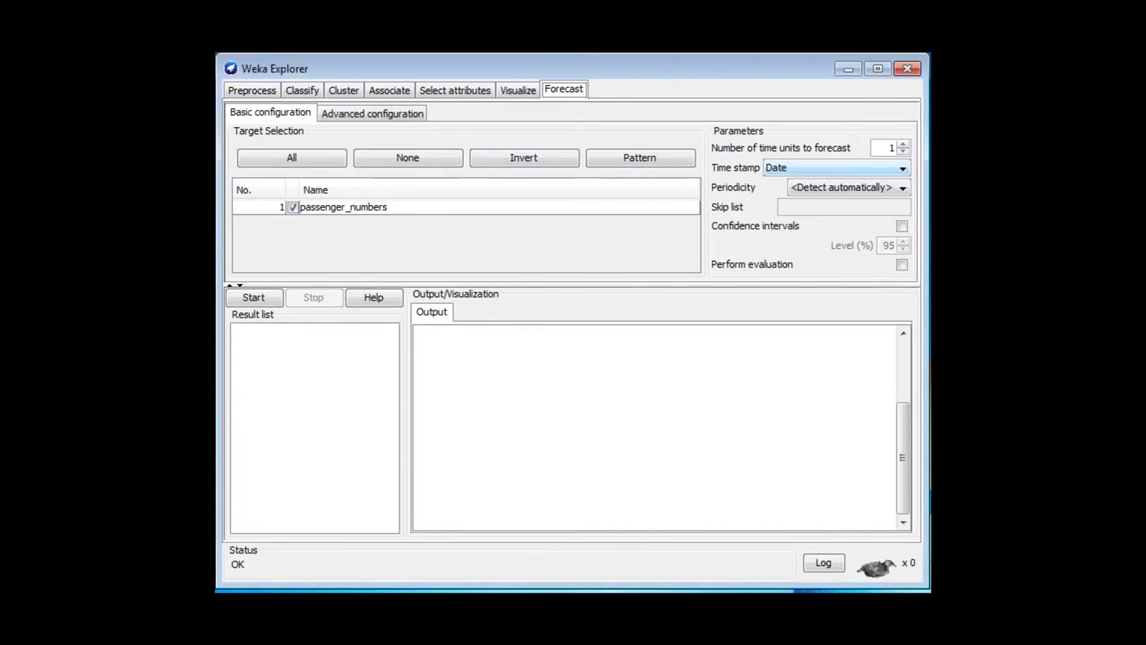
click(903, 168)
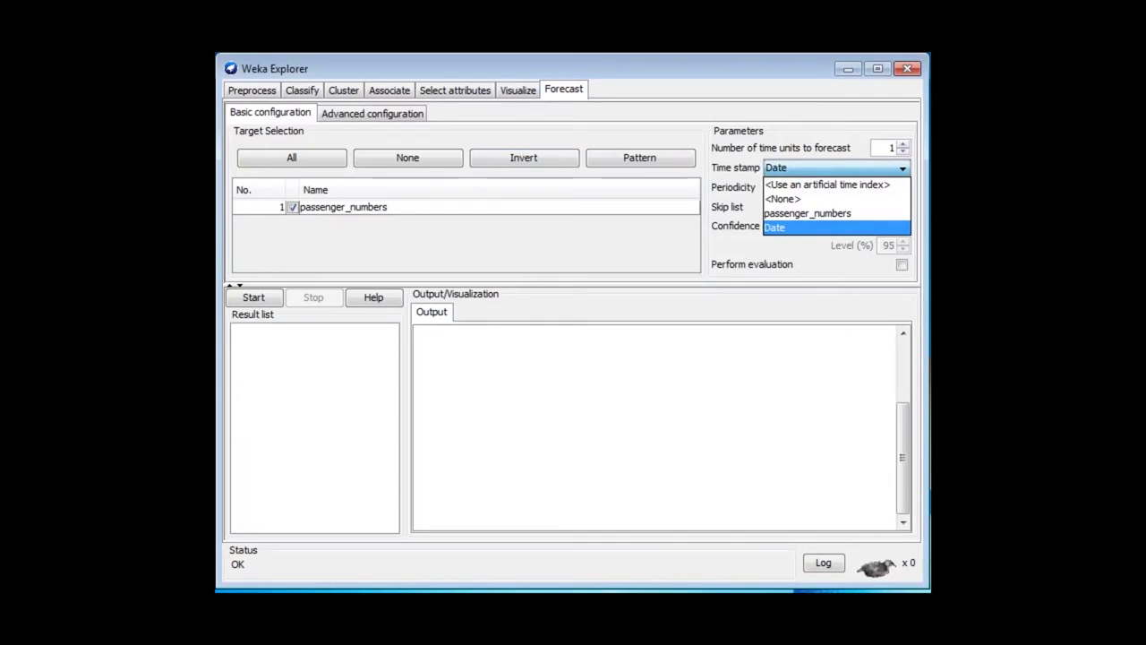
key(Return)
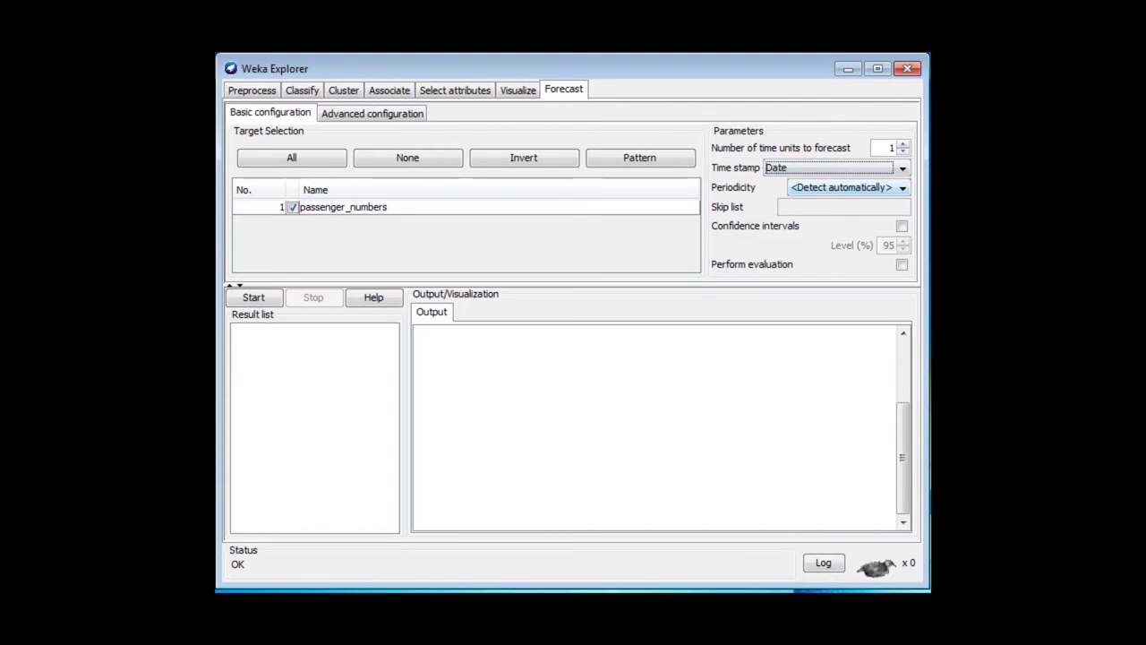
click(903, 188)
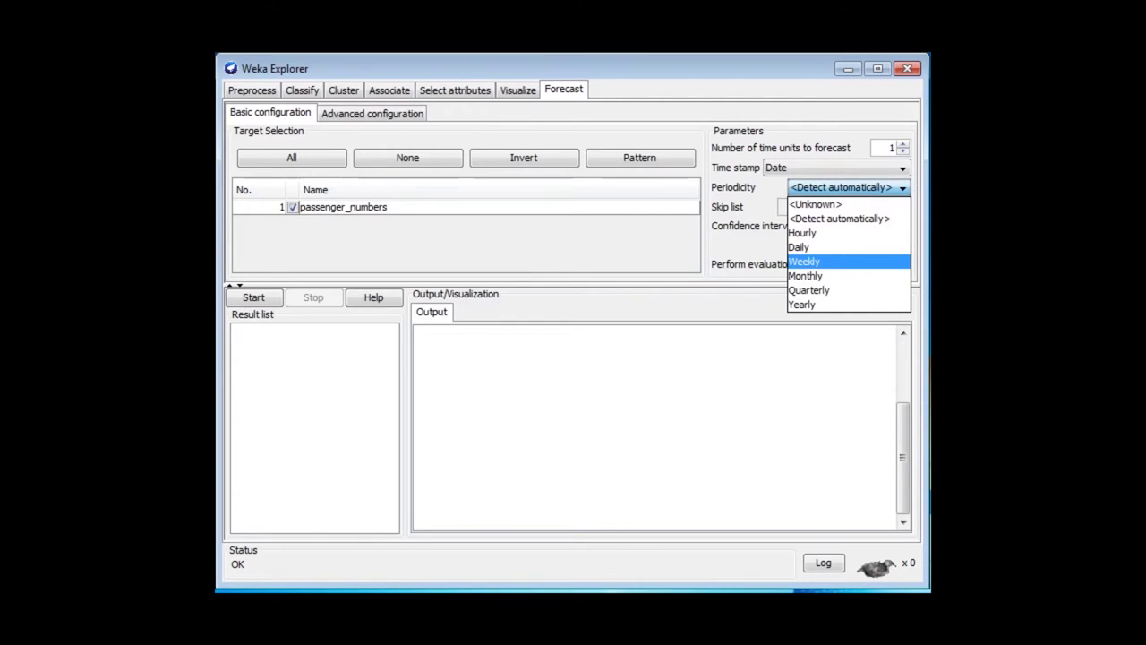
key(Return)
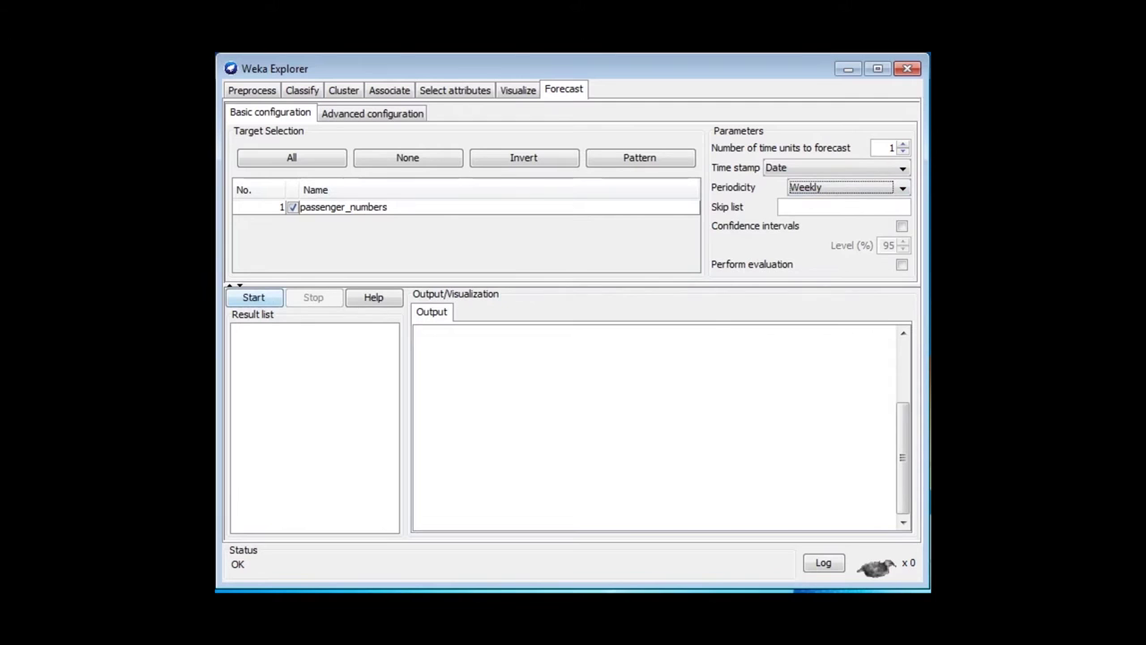
click(253, 297)
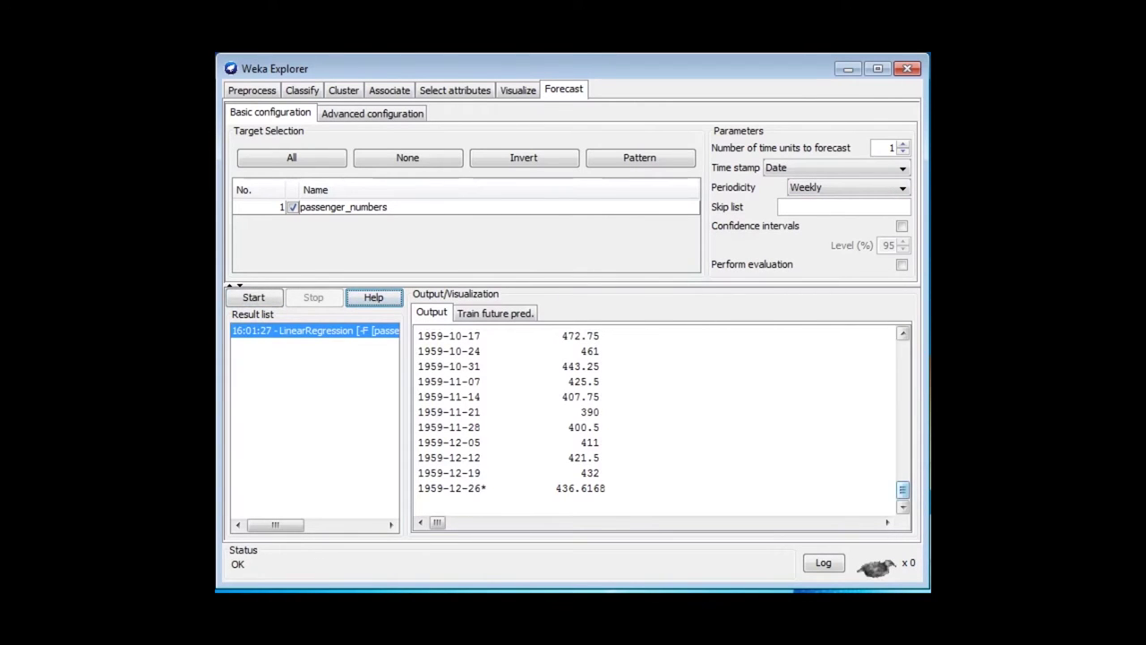
- Examine the weekly forecast output from the run information through the lagged variables to the notes on inserted instances and interpolated values
drag(903, 489, 903, 348)
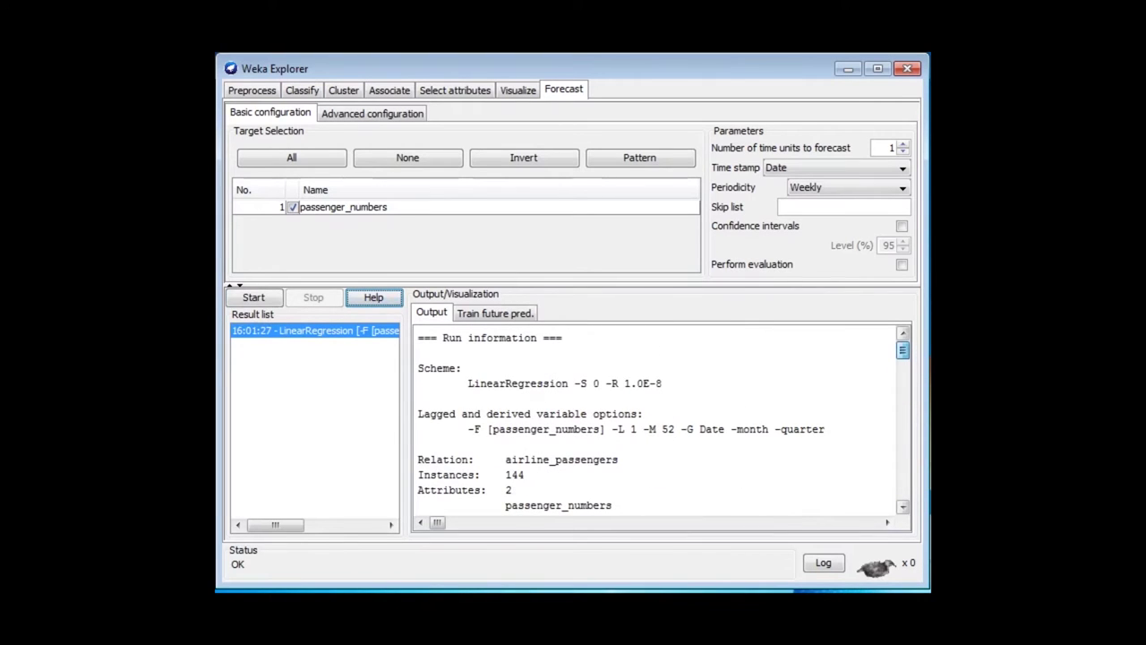
scroll(663, 420, down, 7)
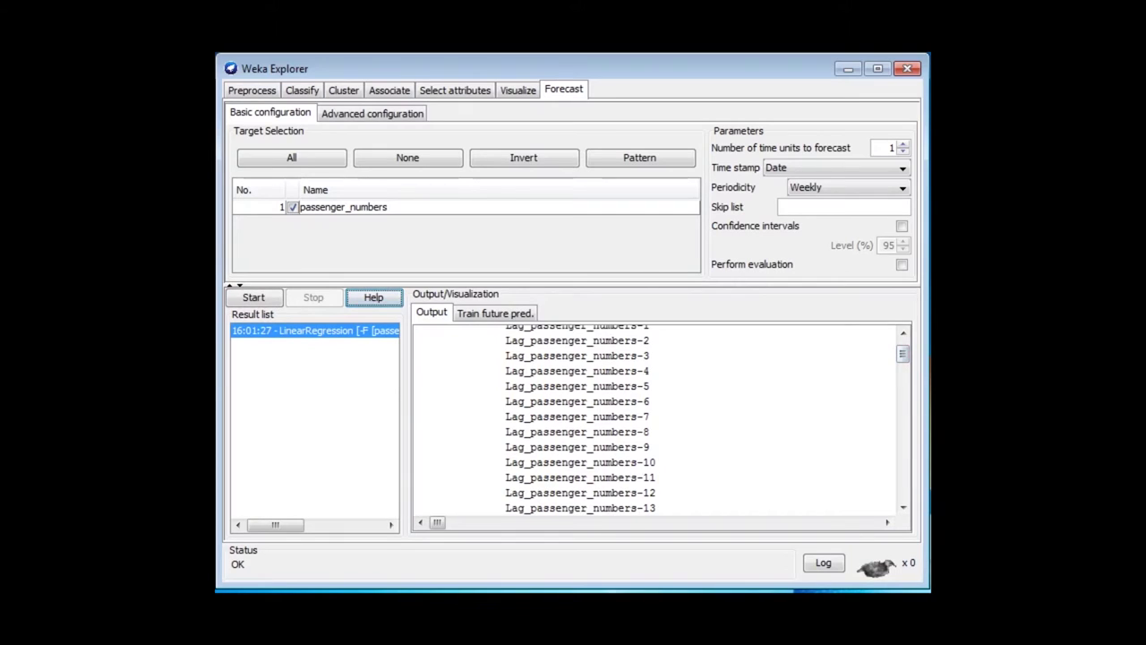
scroll(663, 421, down, 12)
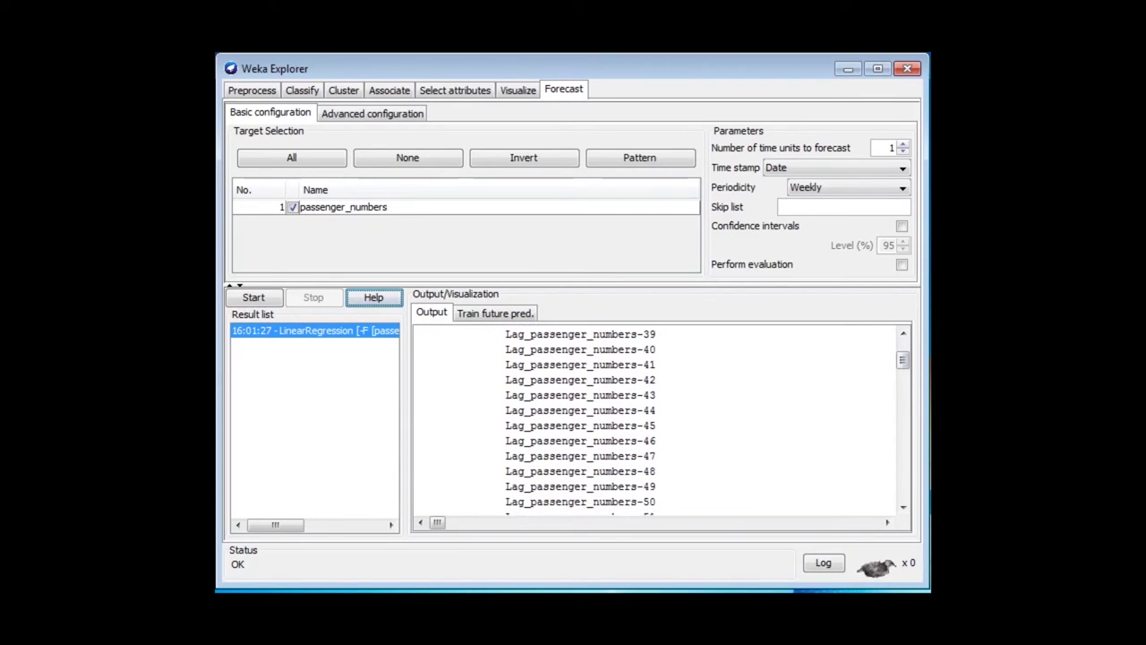
scroll(663, 421, down, 5)
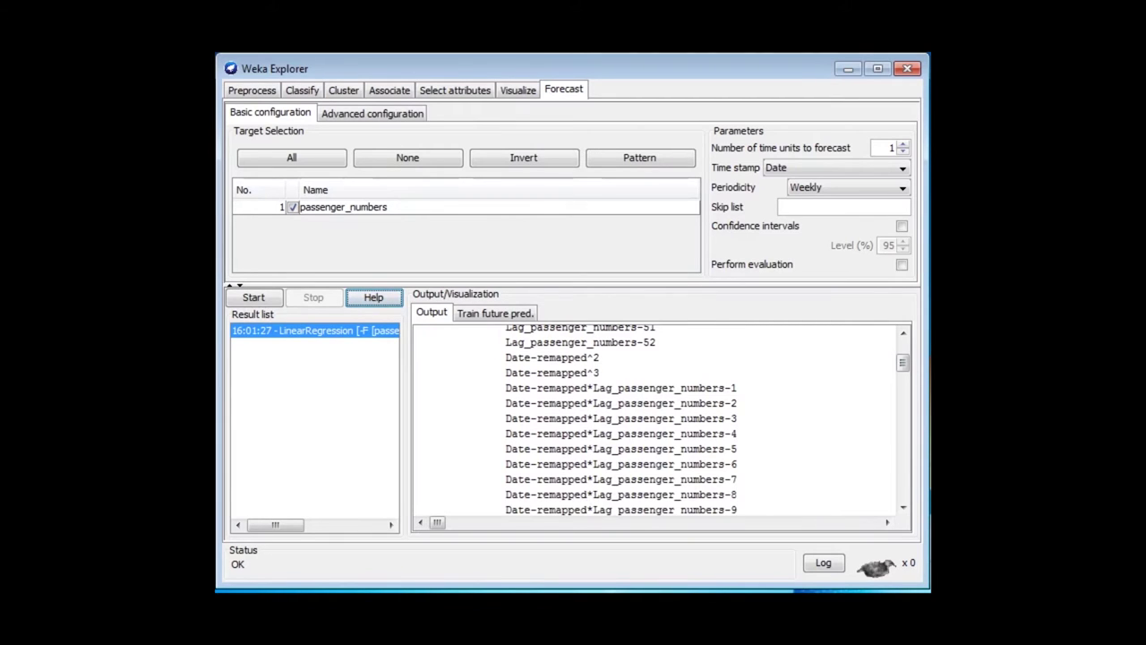
scroll(661, 421, down, 20)
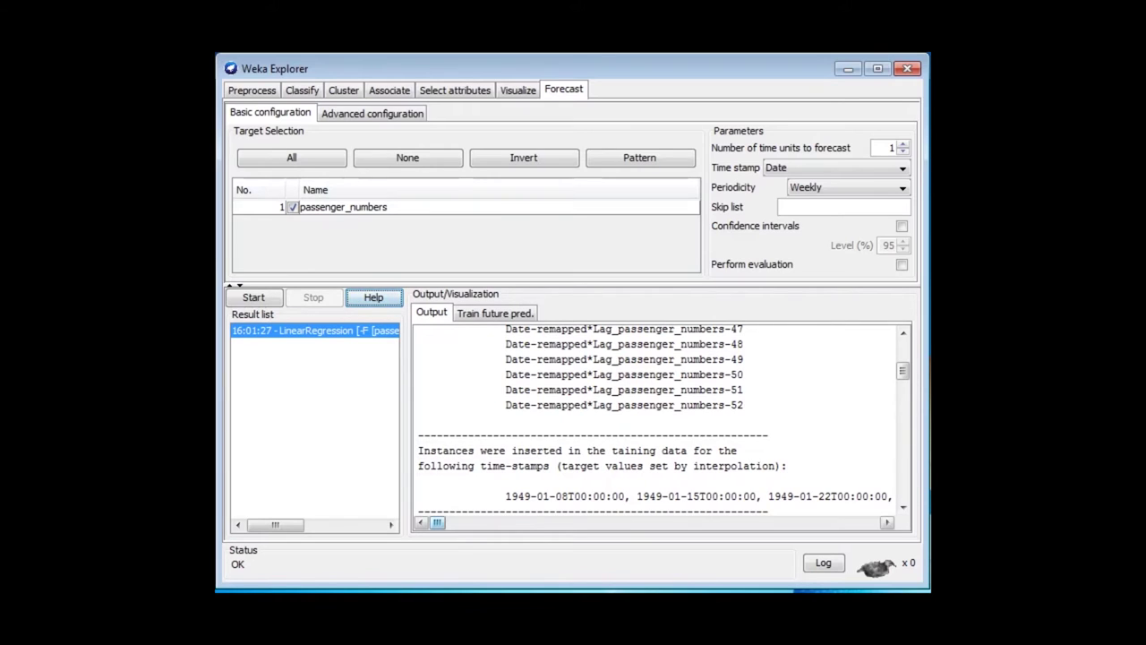
mouse_move(437, 522)
mouse_down()
mouse_move(716, 523)
mouse_move(438, 522)
mouse_up()
scroll(663, 417, down, 3)
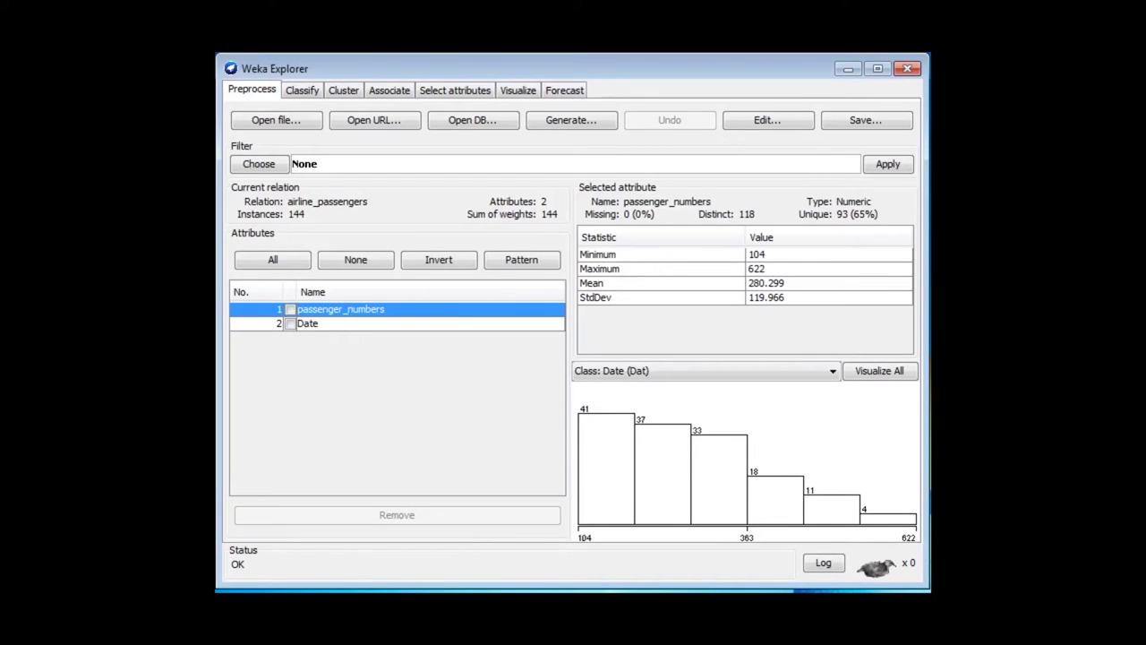
- Start opening another dataset and browse to the wekafiles folder inside the user's home folder
click(276, 120)
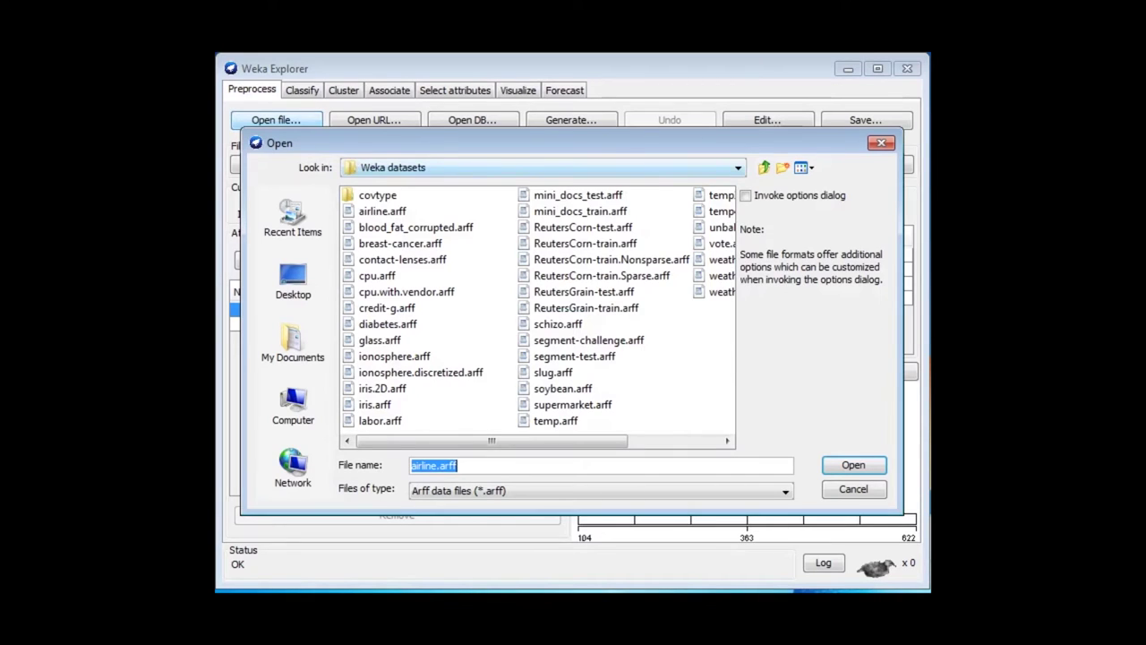
click(738, 168)
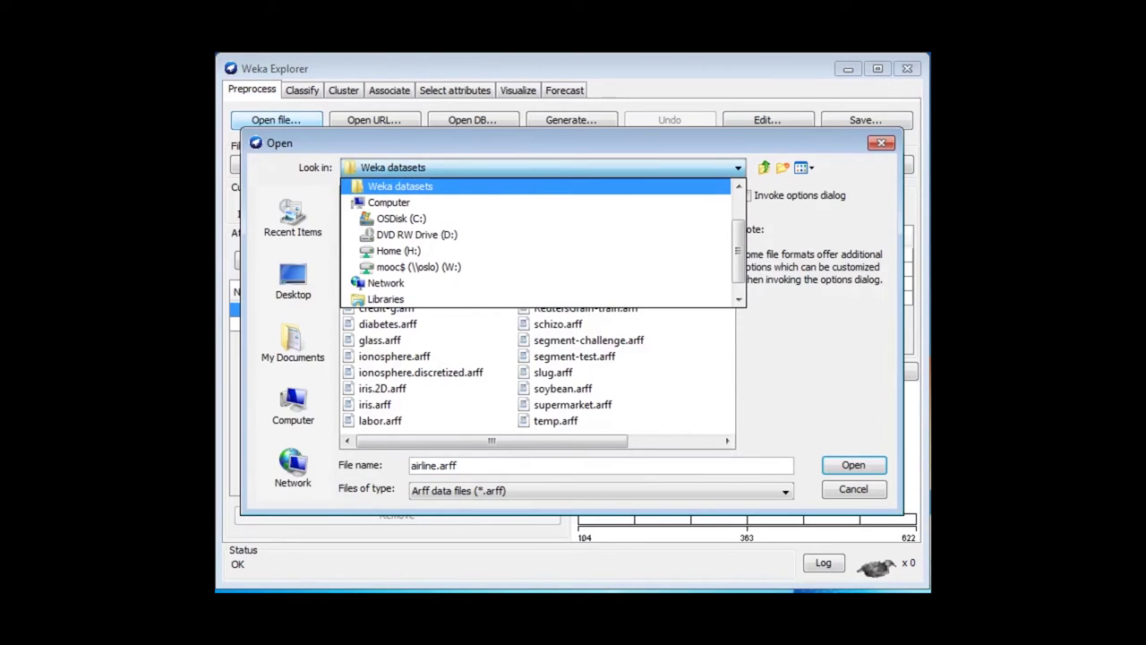
drag(738, 266, 738, 277)
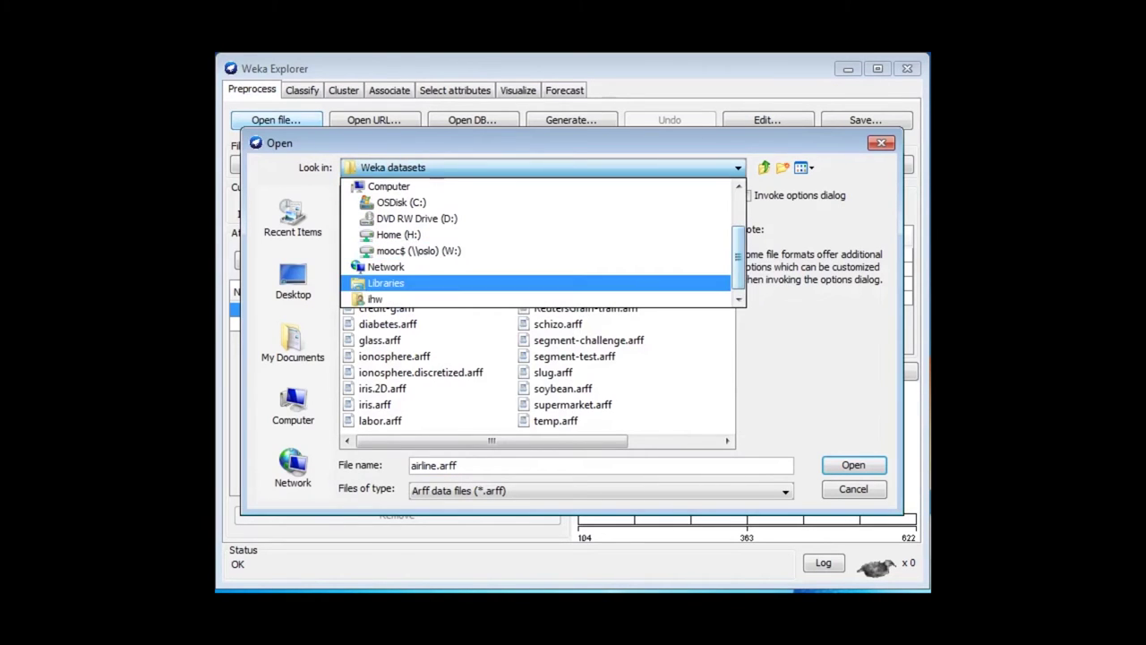
key(Down)
key(Return)
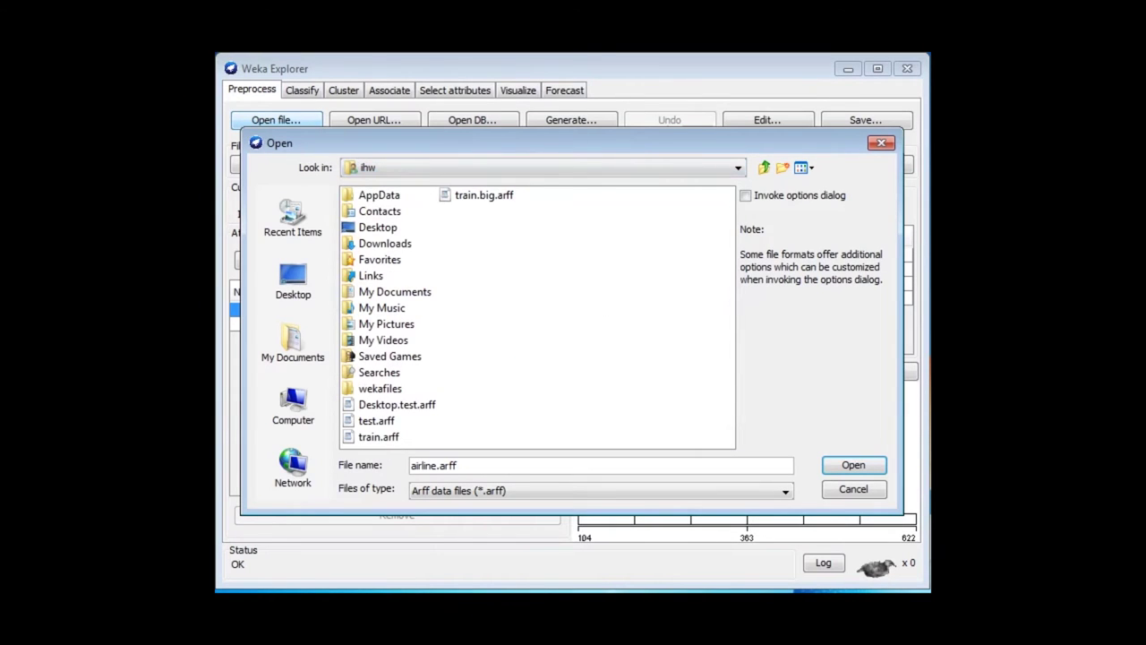
click(380, 388)
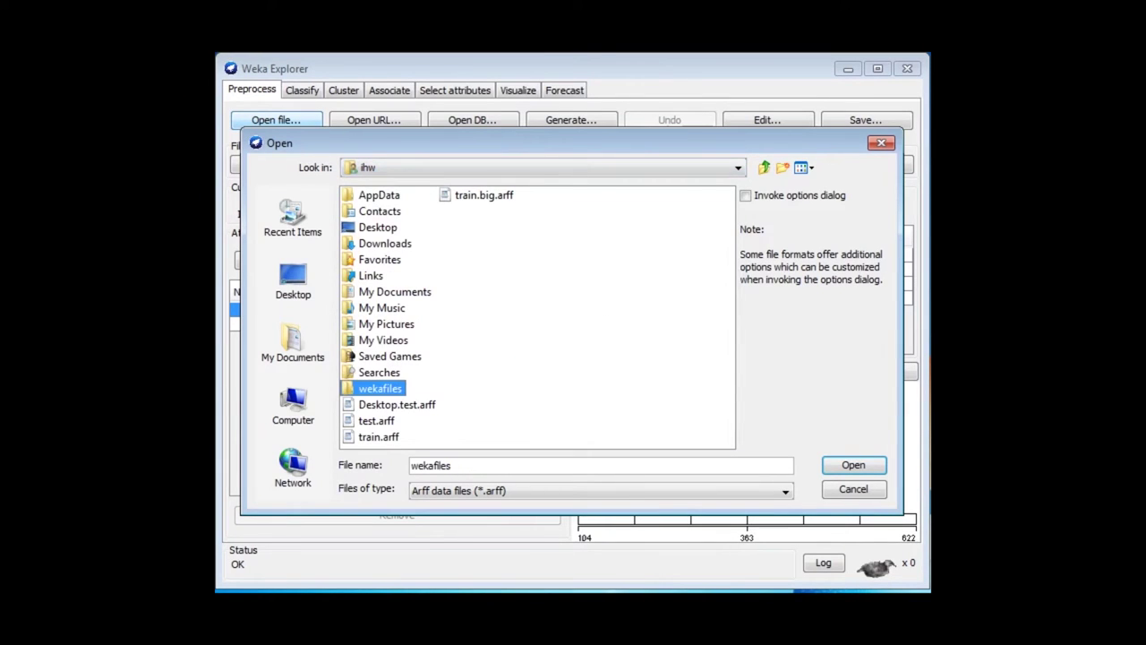
double_click(380, 388)
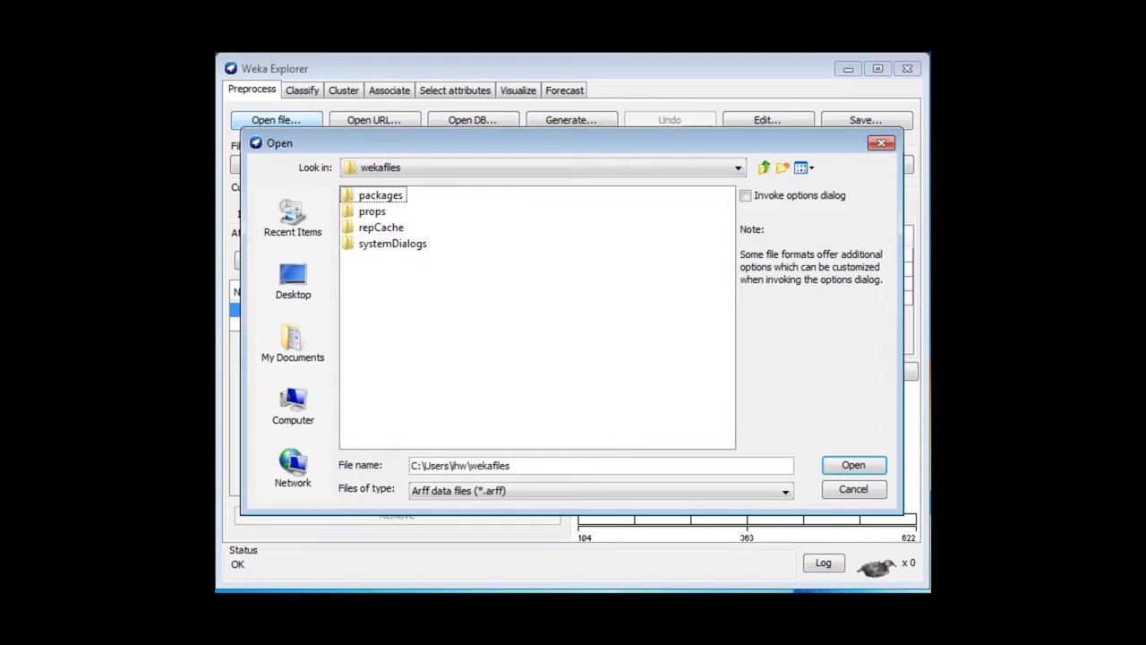
- Load appleStocks2011.arff from the sample-data folder of the timeseriesForecasting package
double_click(381, 195)
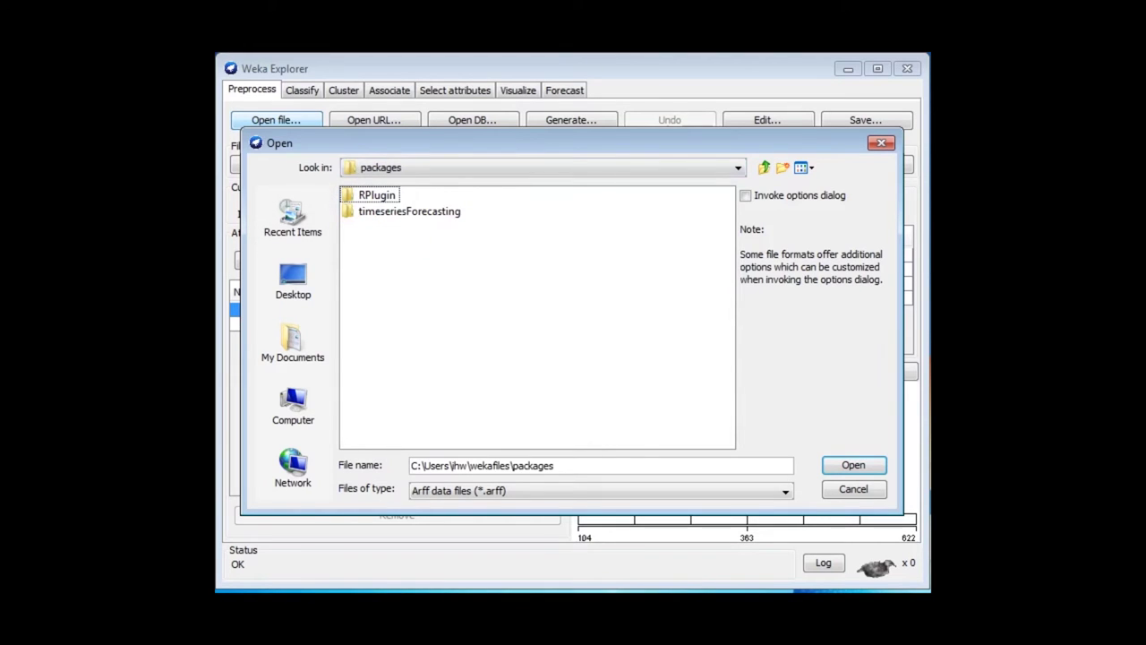
click(409, 211)
double_click(410, 211)
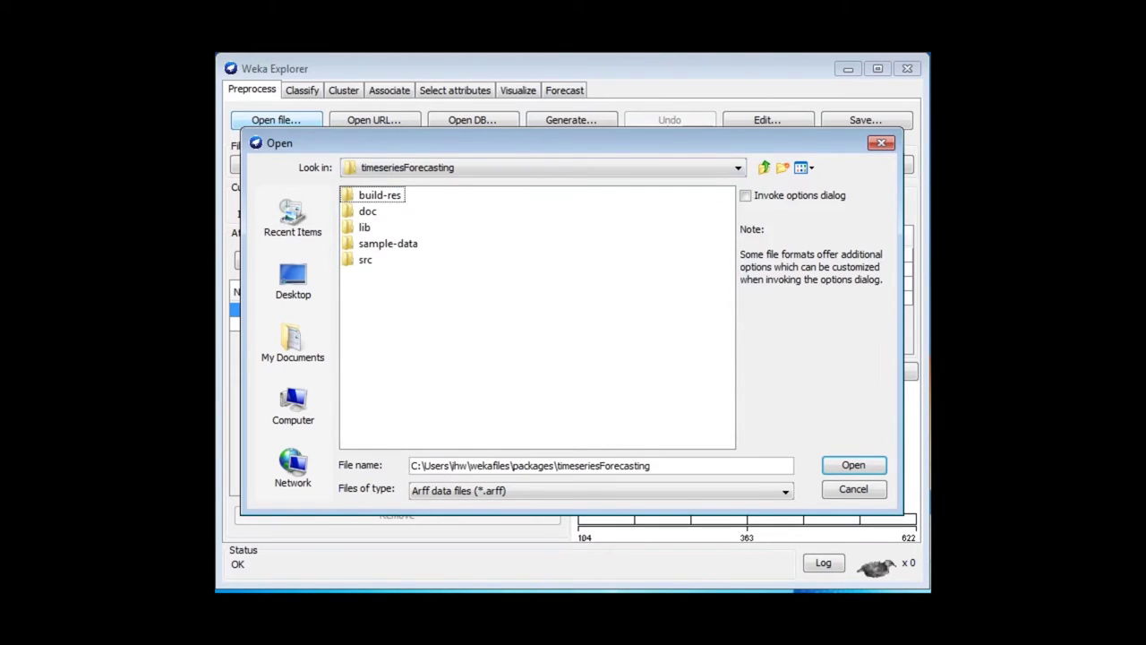
click(388, 244)
double_click(388, 244)
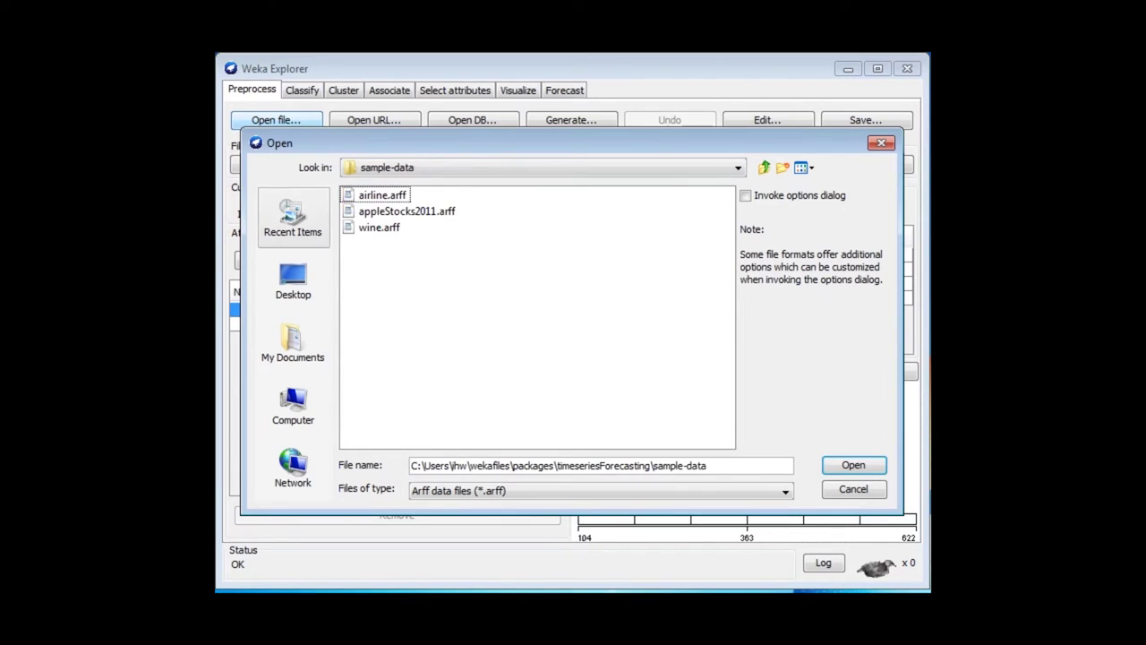
click(407, 211)
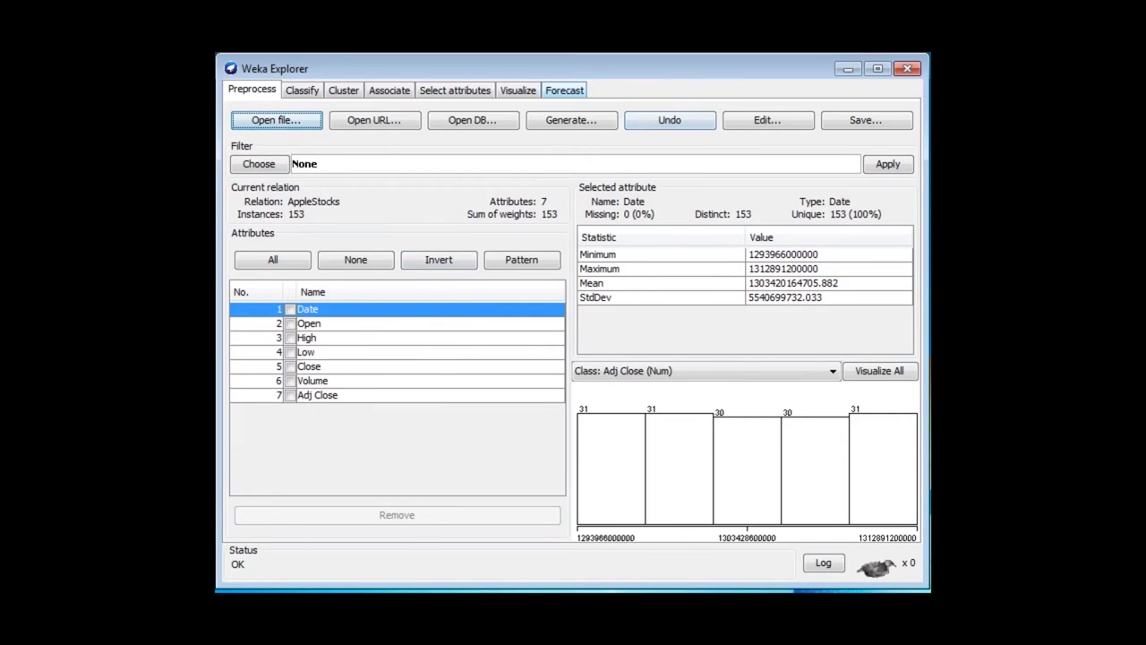
- Forecast only the Close attribute with automatically detected periodicity and review the lagged attributes in the output
click(565, 90)
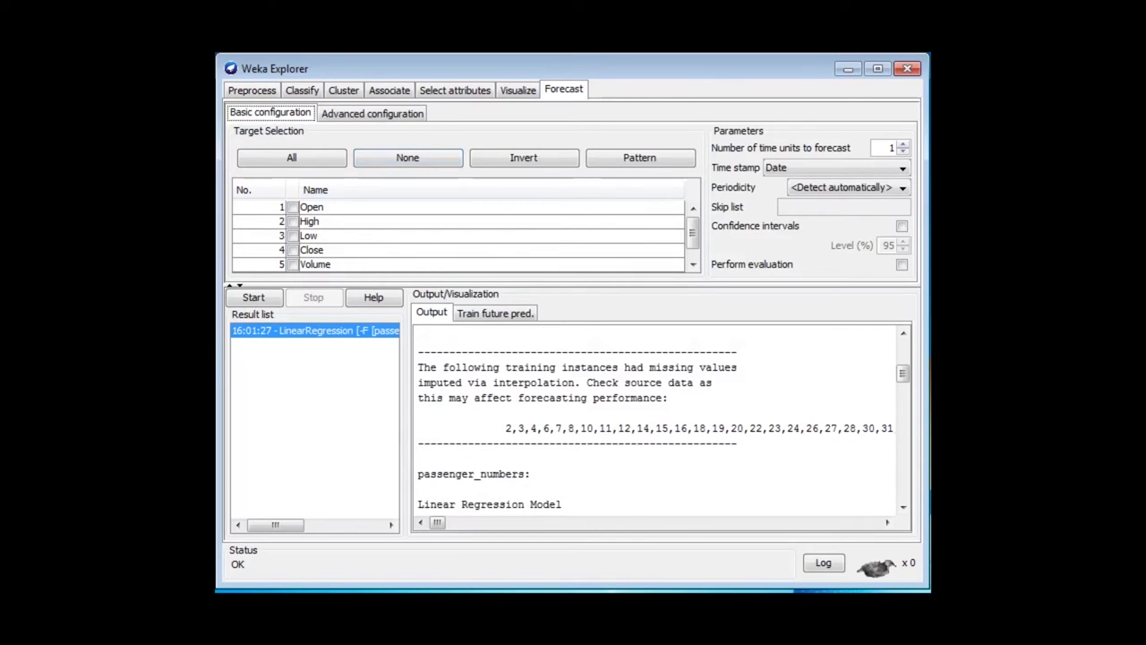
click(293, 251)
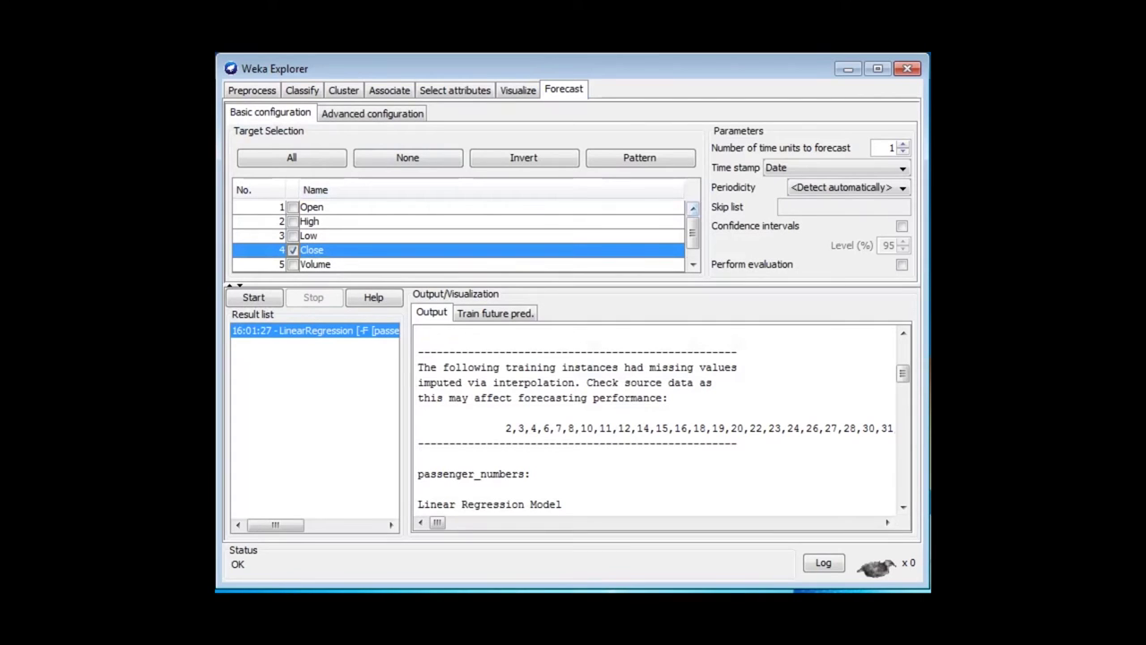
click(254, 297)
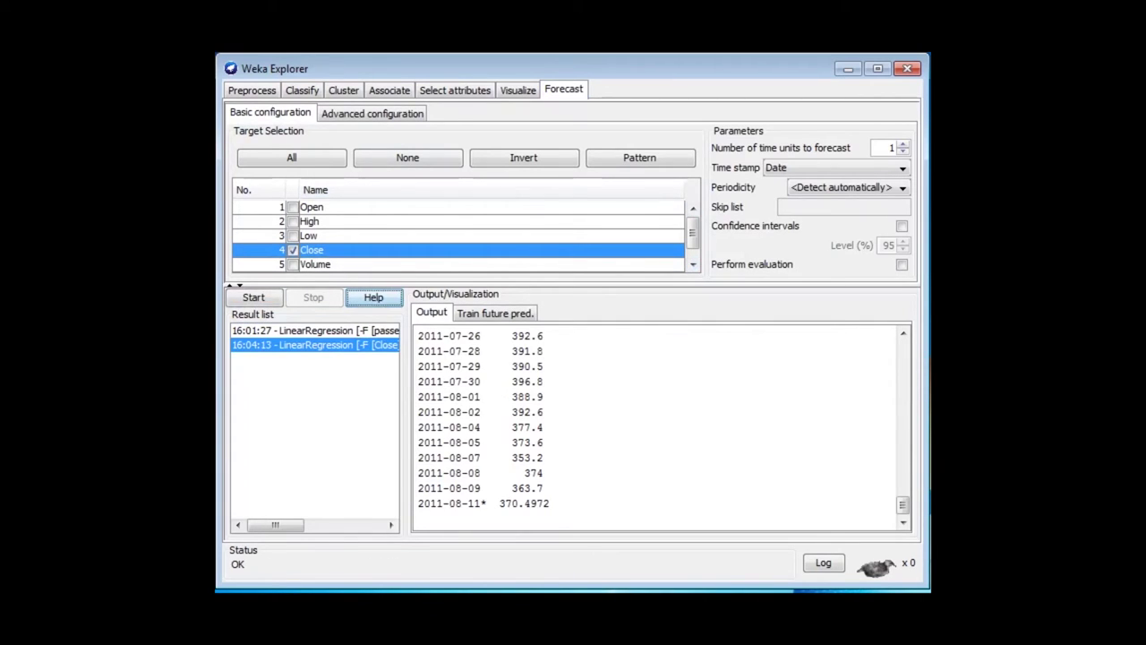
drag(903, 505, 902, 358)
scroll(661, 427, down, 5)
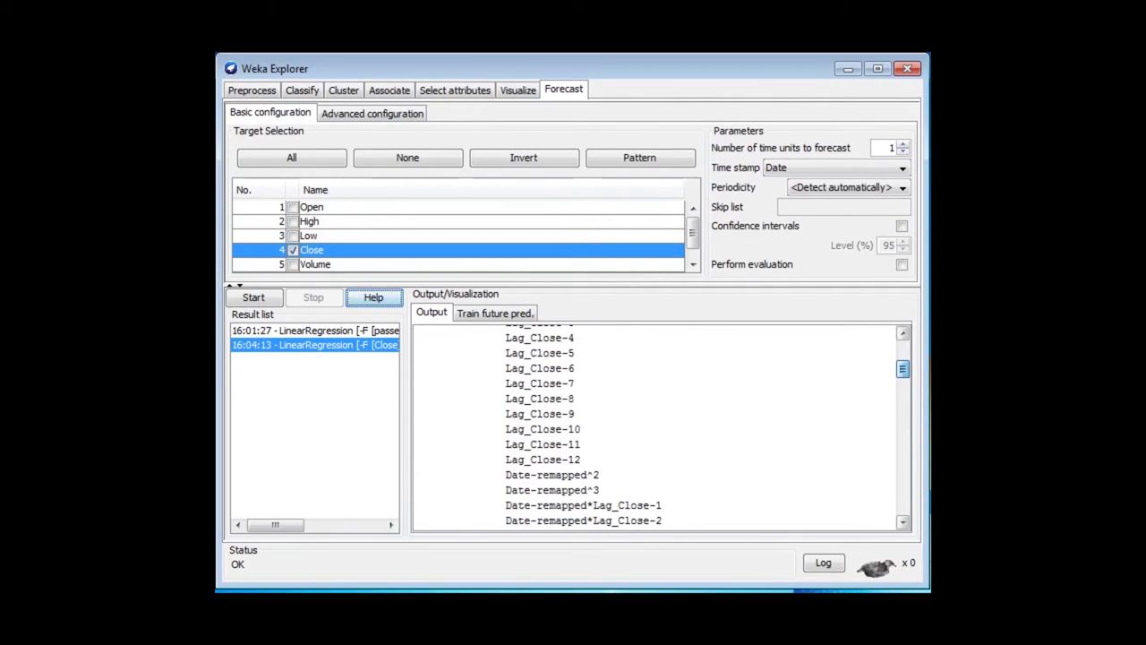
scroll(661, 427, down, 1)
scroll(661, 428, down, 4)
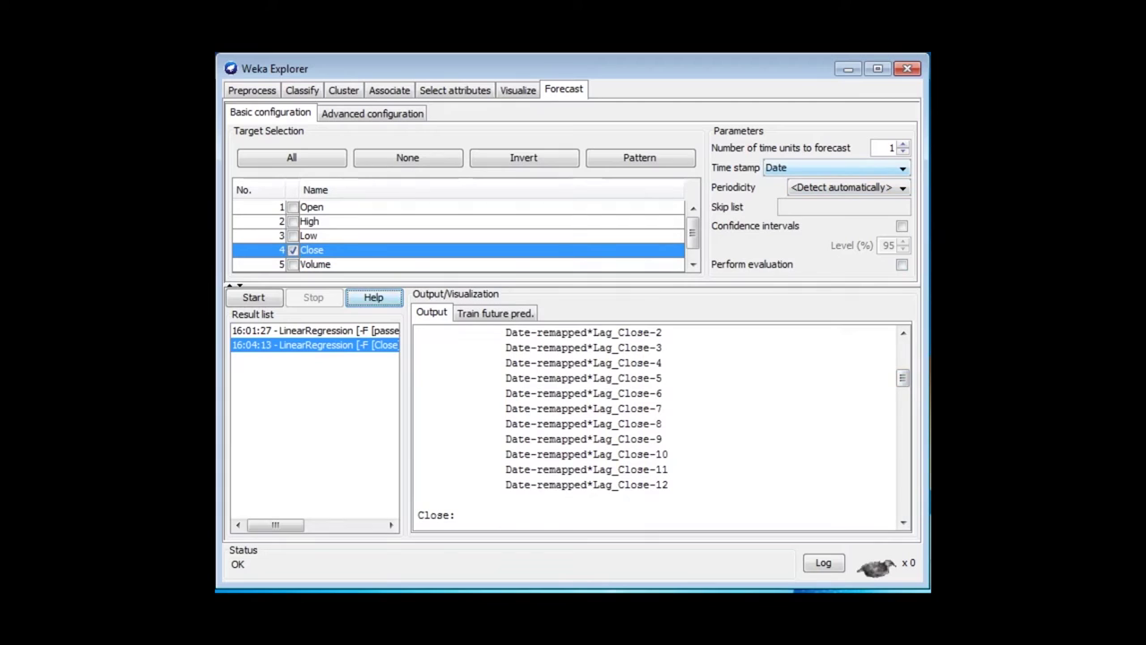
- Set the periodicity to Daily, rerun the Close forecast and review its run information and transformed training attributes
click(850, 188)
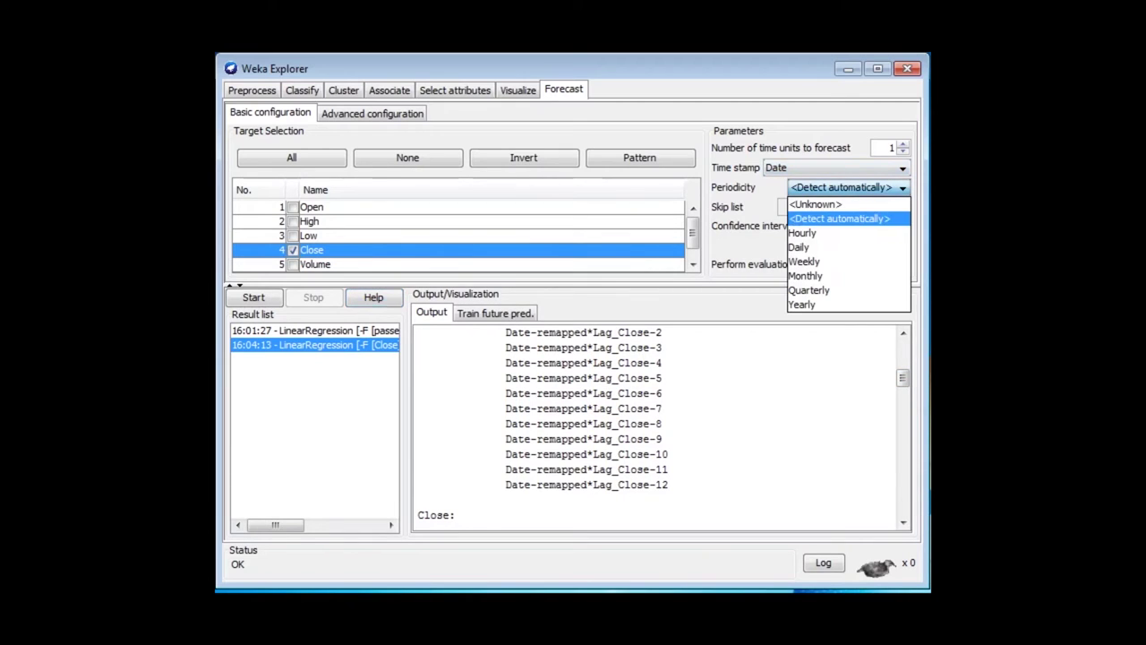
click(842, 262)
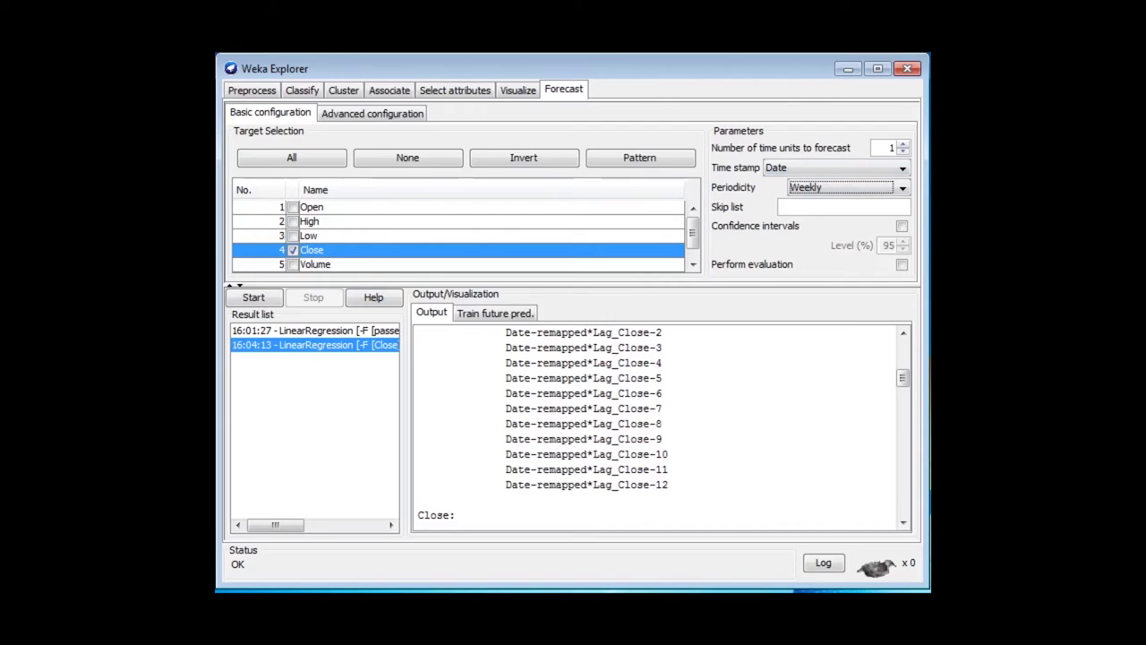
click(842, 187)
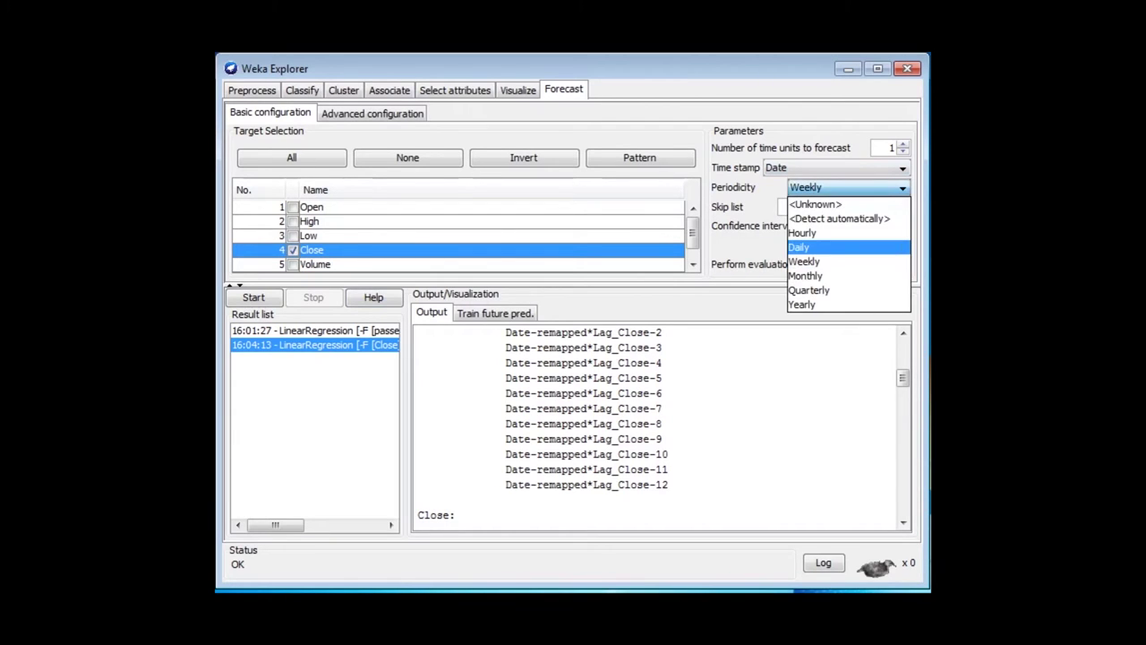
click(833, 246)
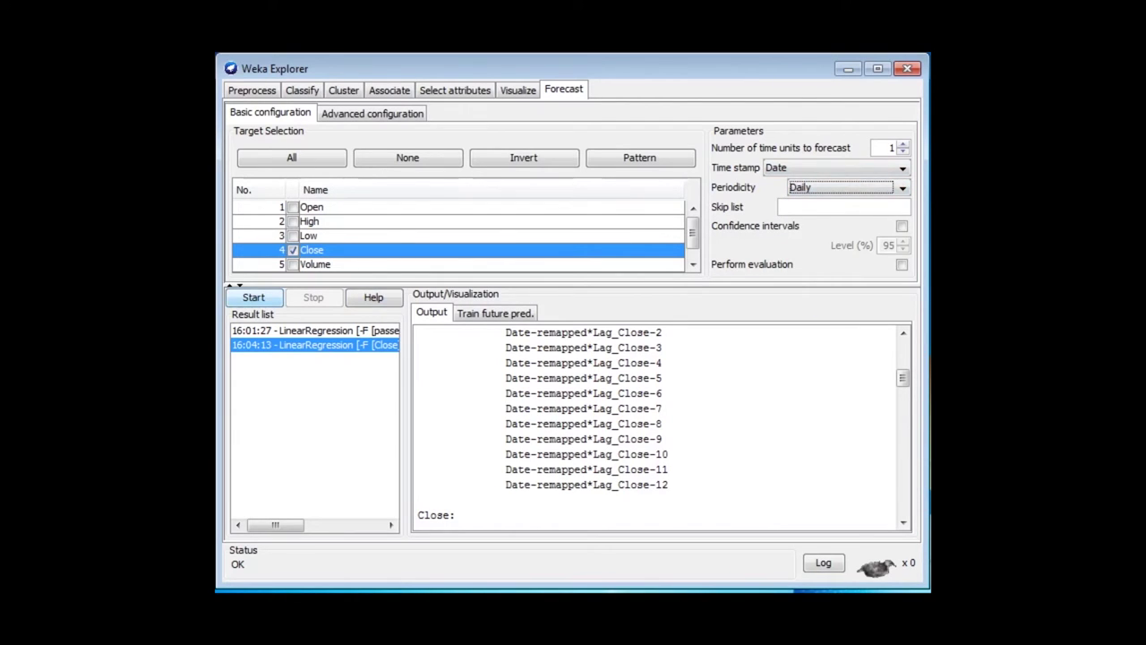
click(253, 297)
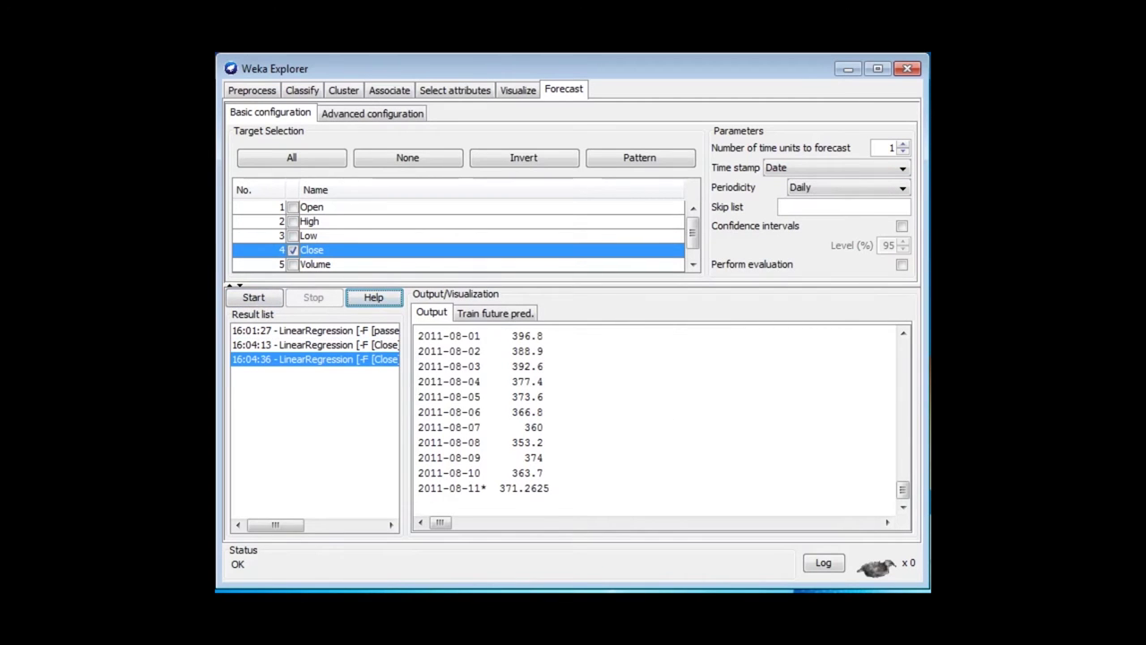
drag(903, 490, 902, 348)
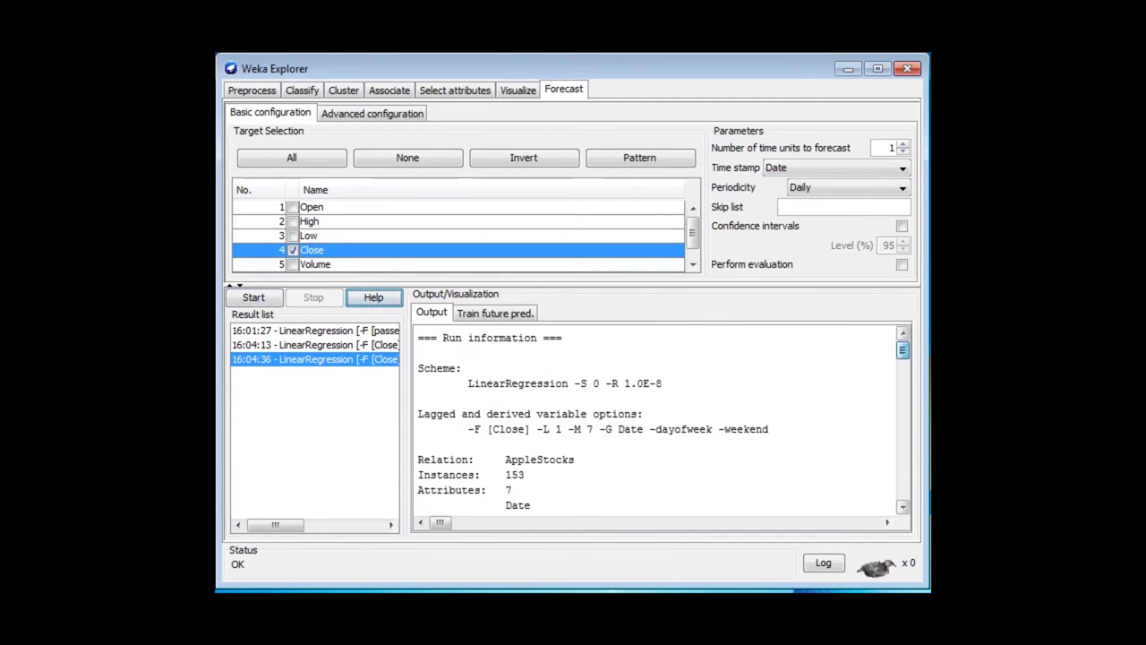
scroll(658, 421, down, 7)
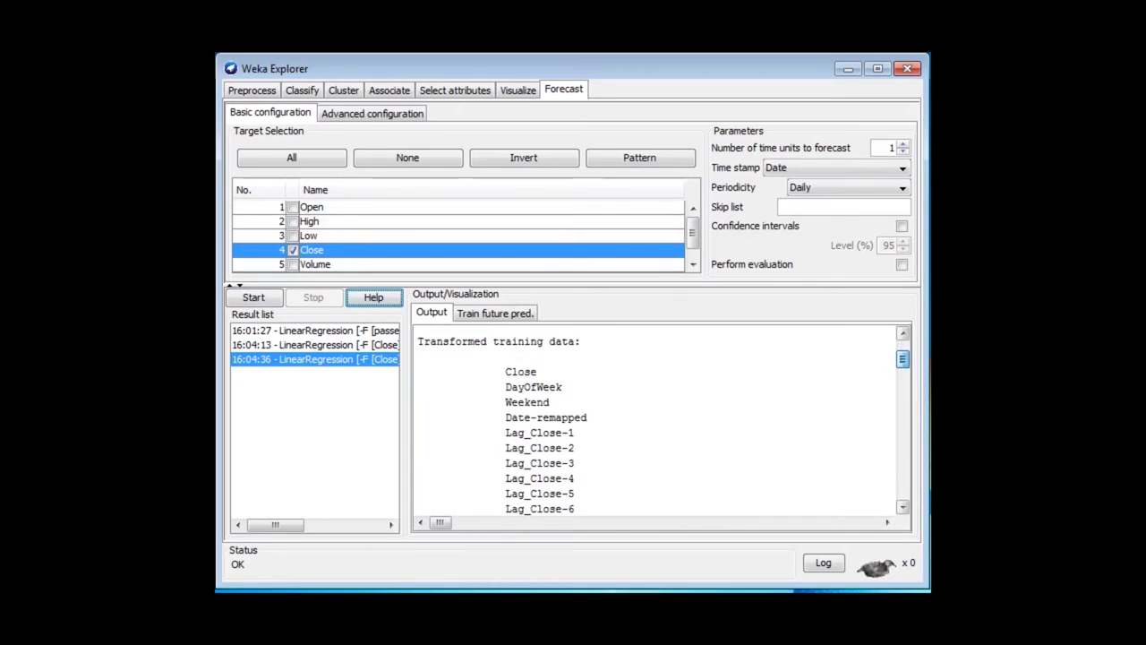
scroll(658, 421, down, 3)
scroll(659, 421, up, 4)
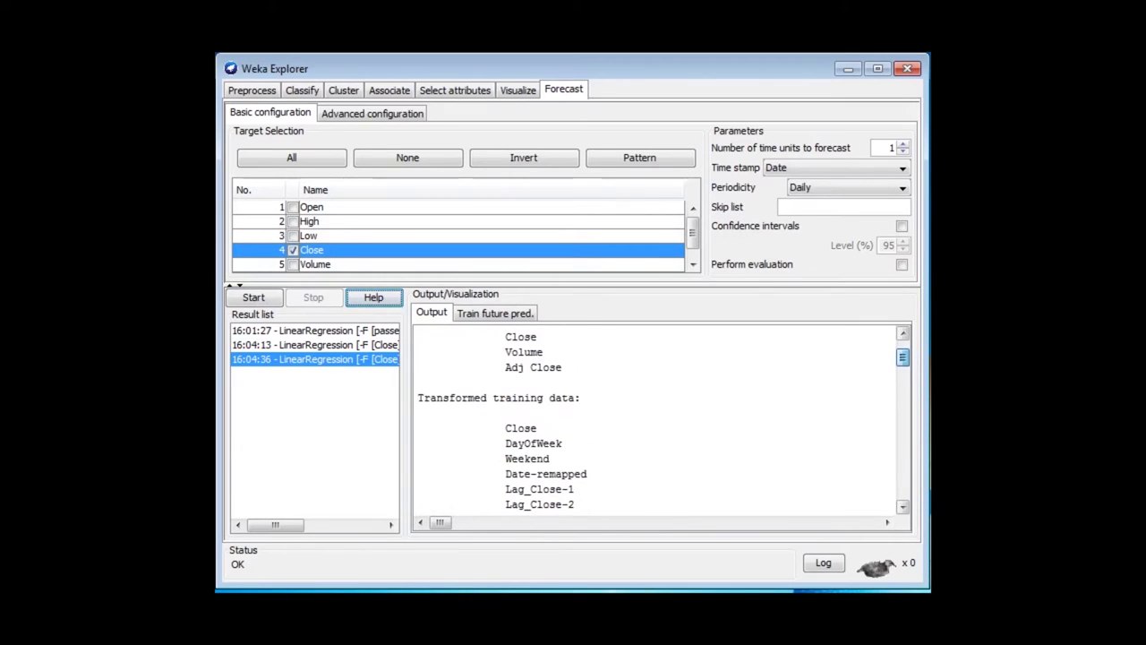
- Check the output for interpolated time stamps, and rerun the daily Close forecast with the skip list set to weekend
scroll(658, 421, down, 3)
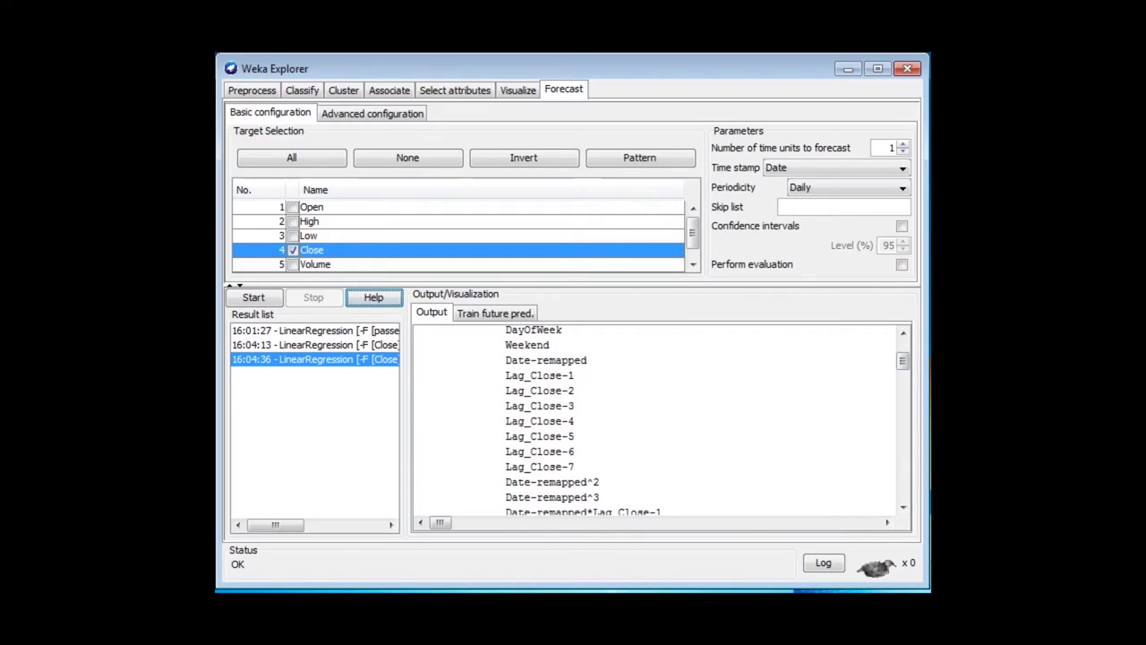
scroll(658, 421, down, 4)
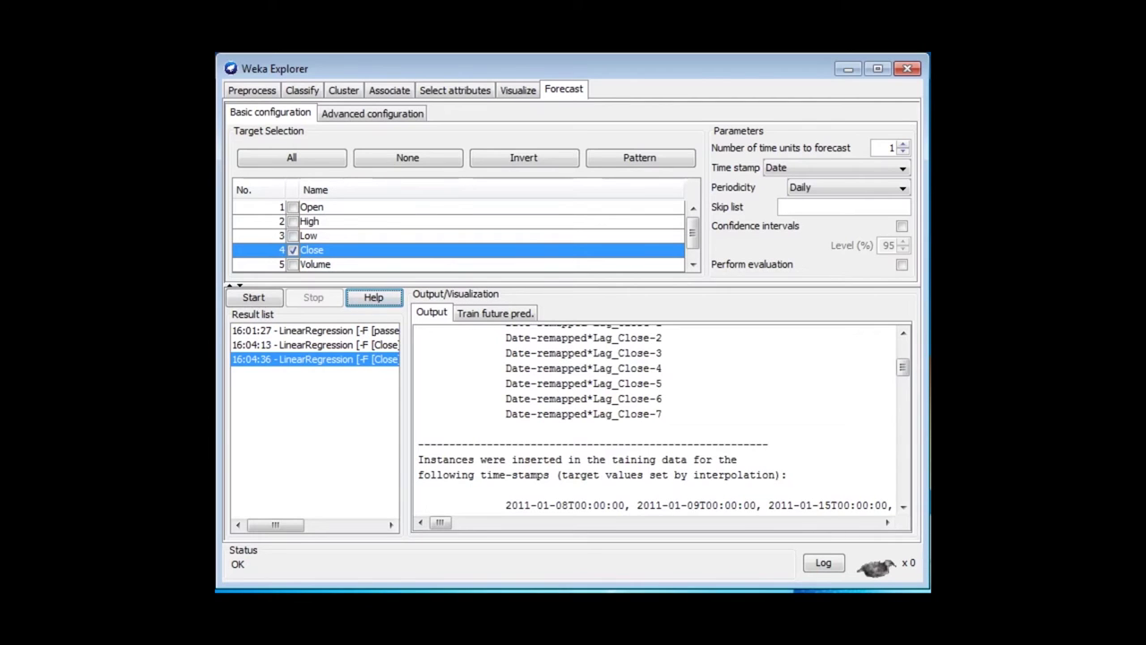
mouse_move(439, 522)
mouse_down()
mouse_move(591, 522)
mouse_move(440, 522)
mouse_up()
mouse_move(791, 207)
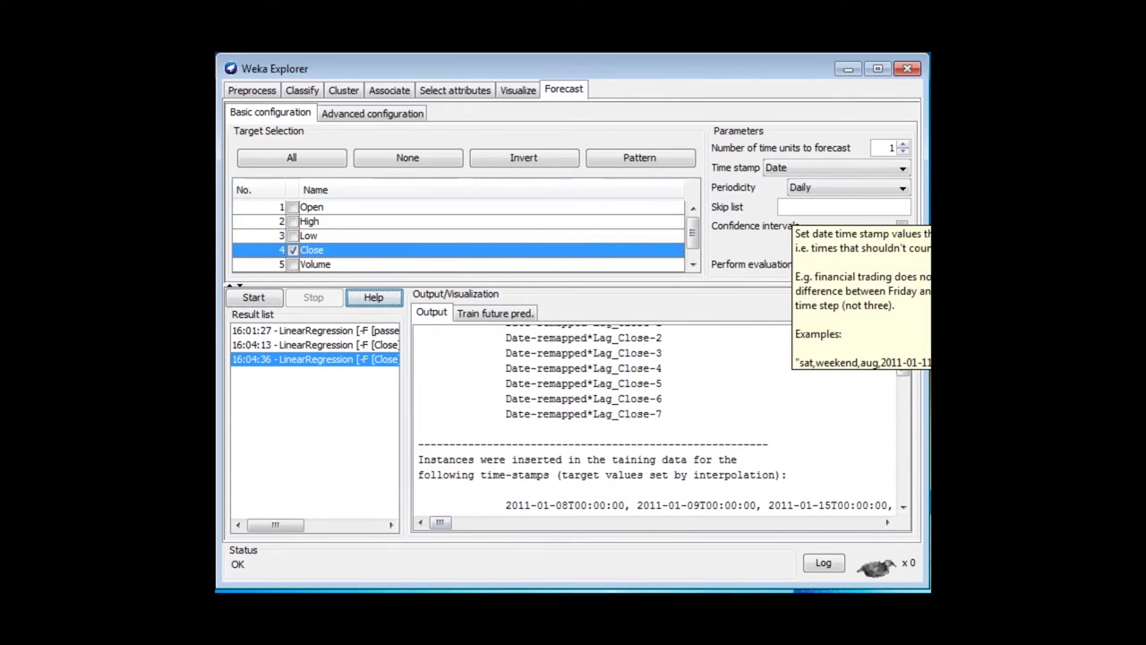
click(792, 207)
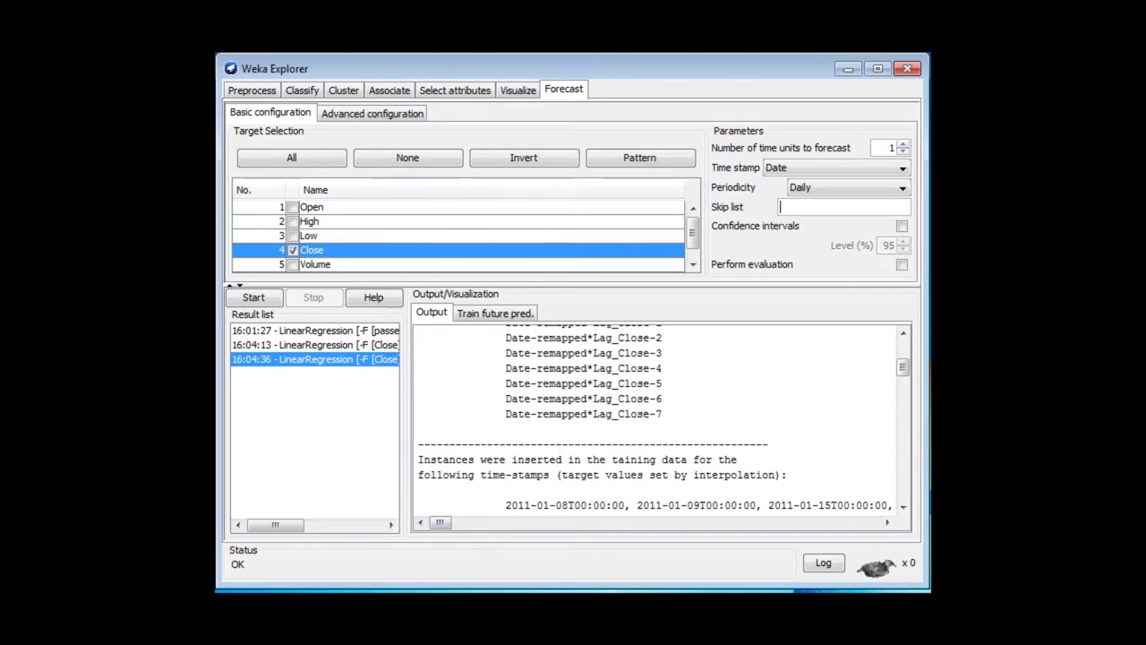
text(weekend)
click(255, 298)
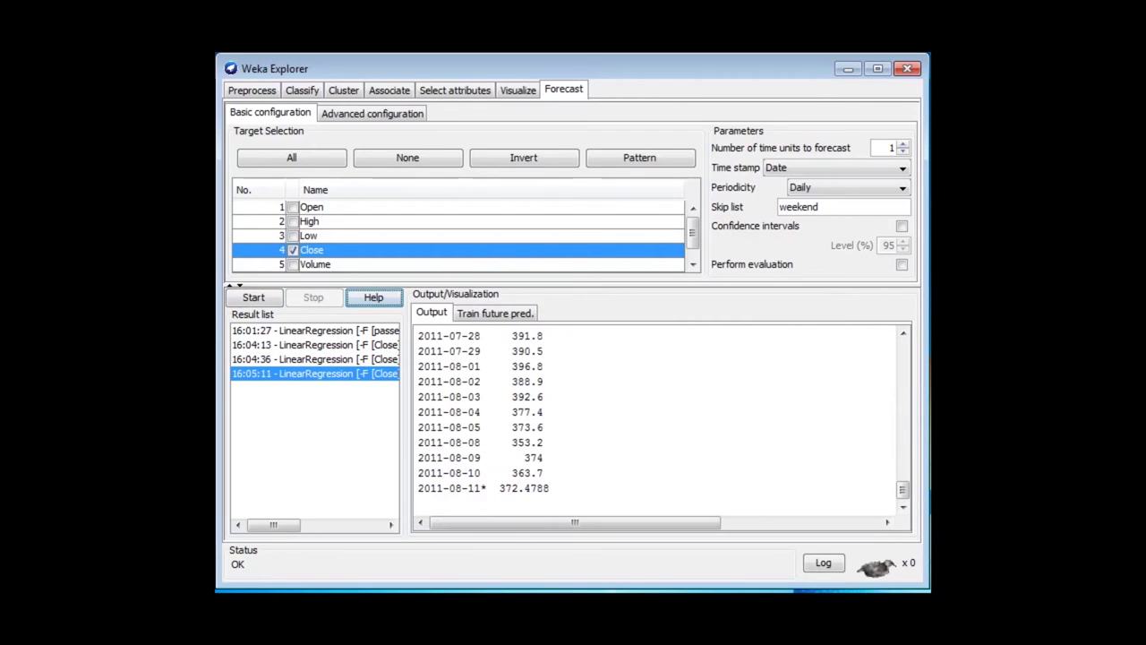
- Review the remaining interpolated dates, and rerun the Close forecast with weekend plus holiday dates ending in 2011---05---30, 2011---07---04 as the skip list
drag(903, 490, 903, 351)
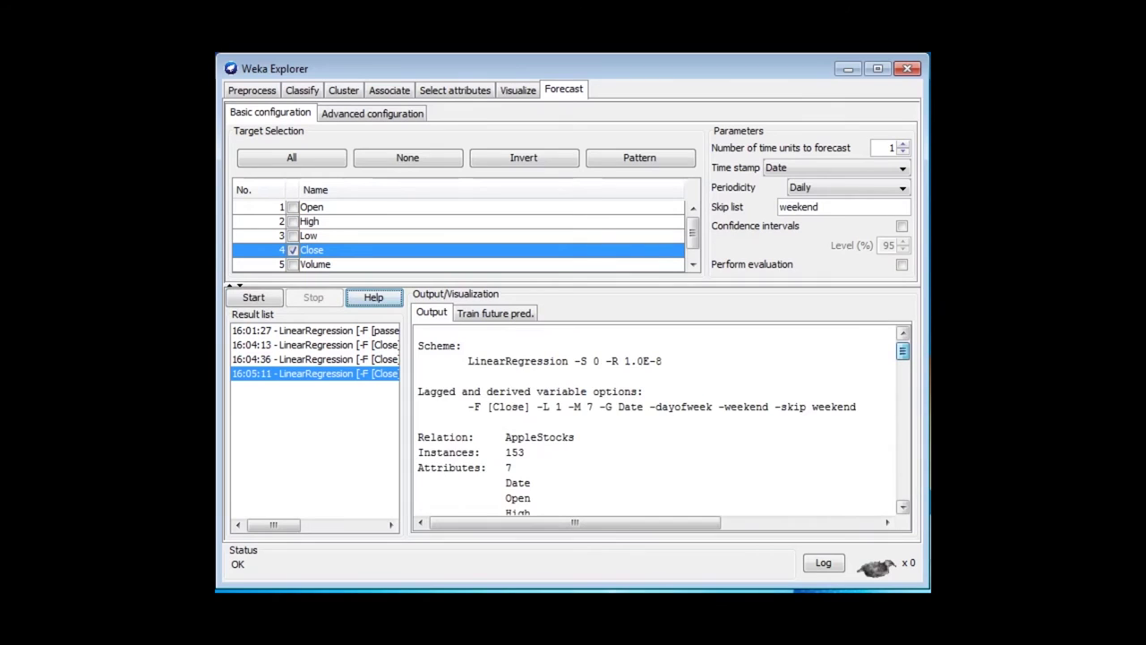
scroll(658, 421, down, 8)
scroll(663, 420, down, 5)
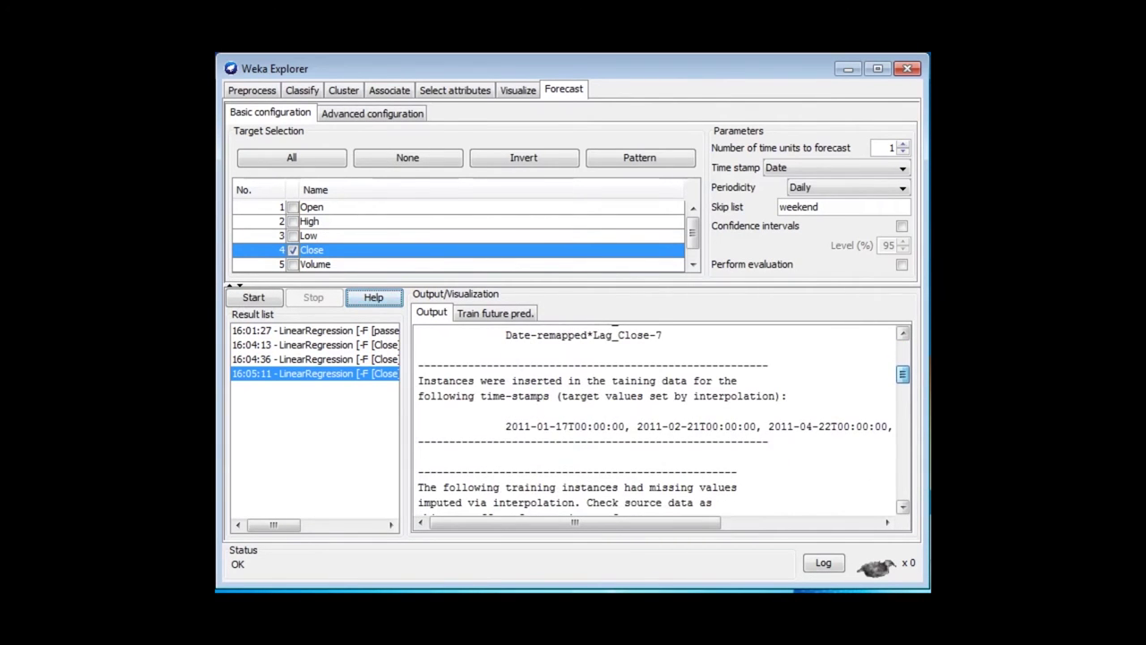
scroll(664, 420, down, 2)
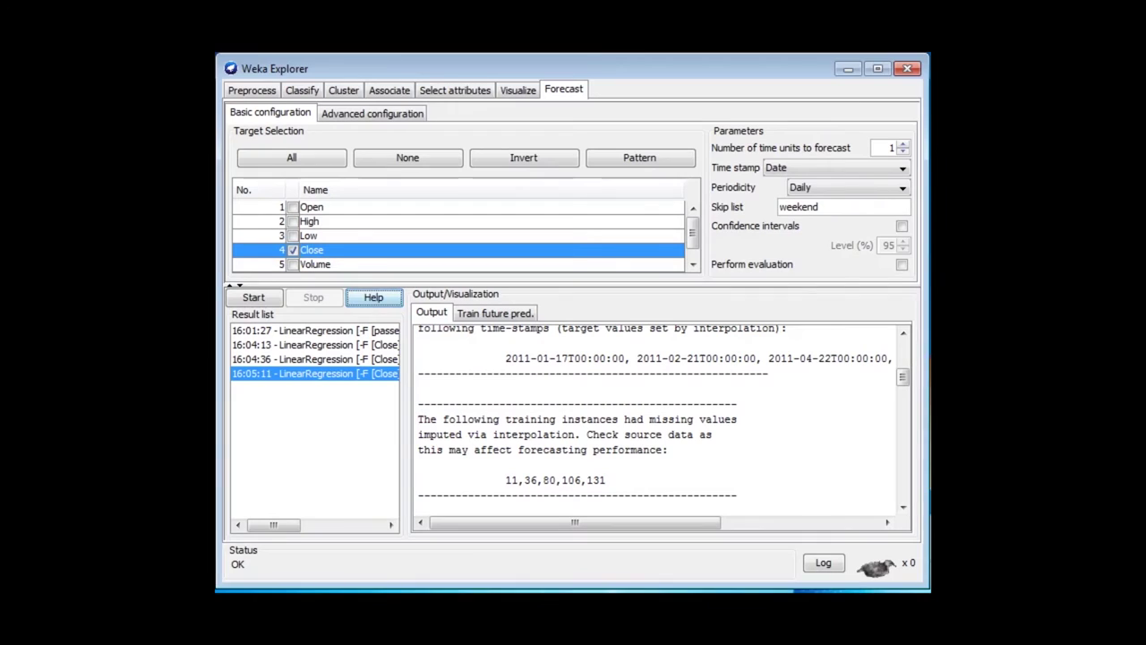
click(844, 207)
key(ctrl+v)
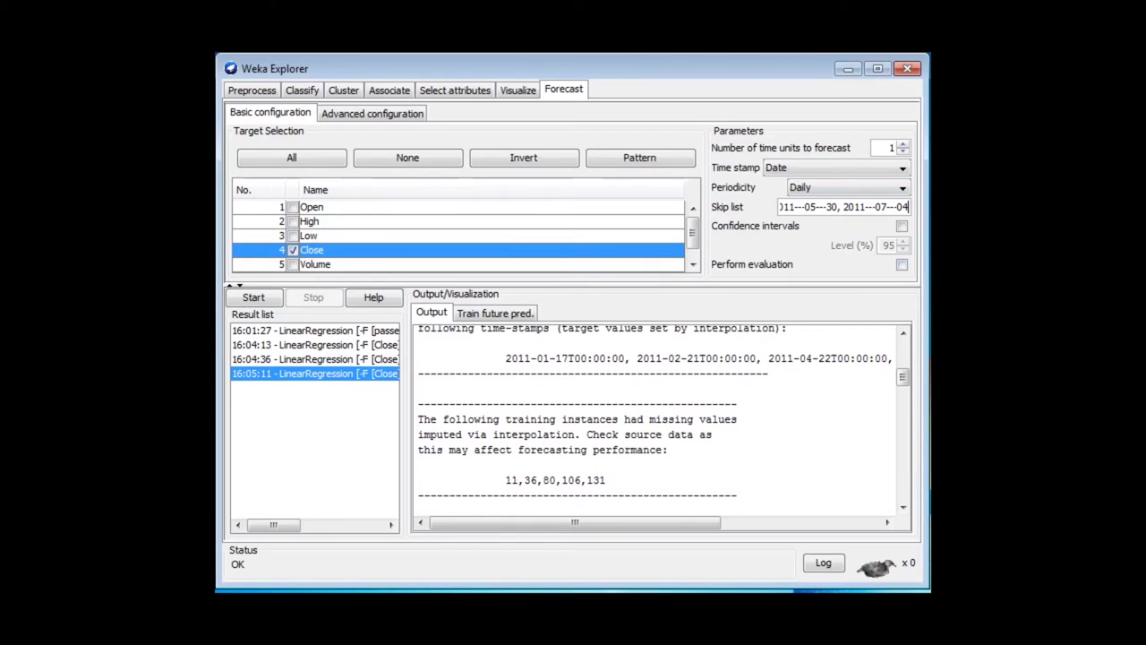
click(255, 297)
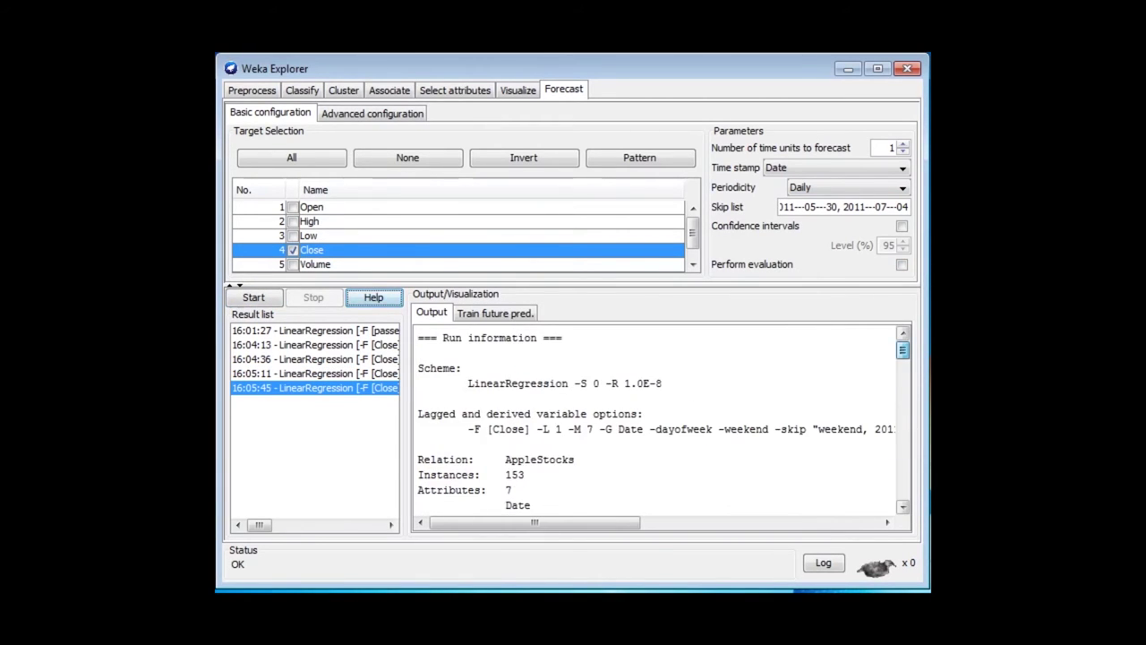
scroll(664, 421, down, 9)
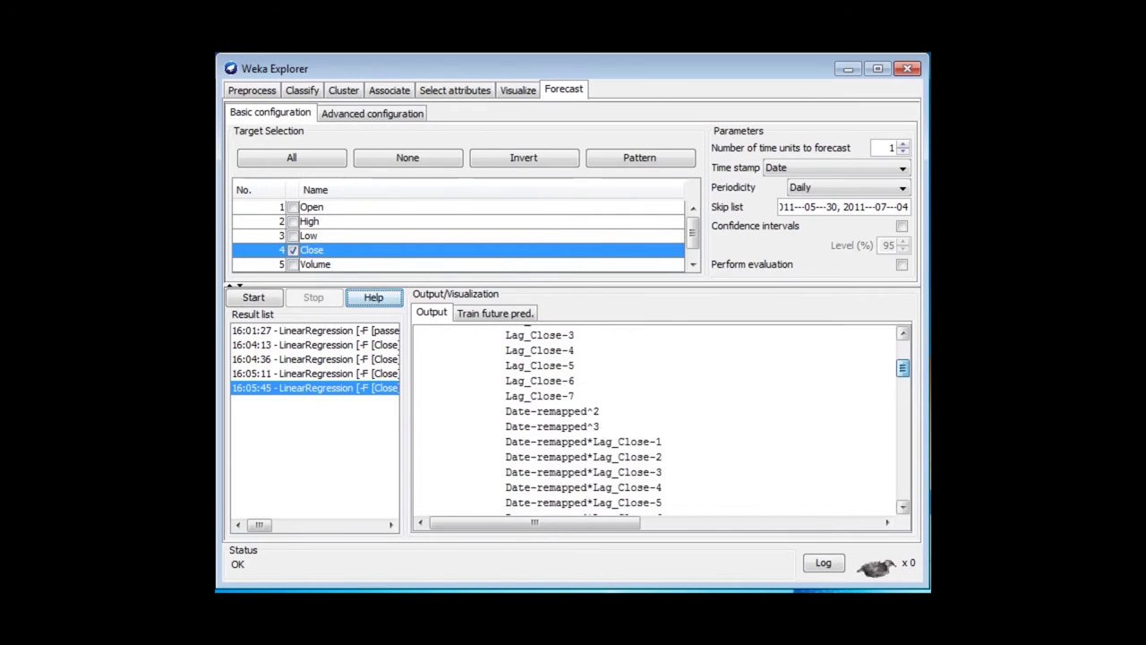
scroll(665, 421, down, 5)
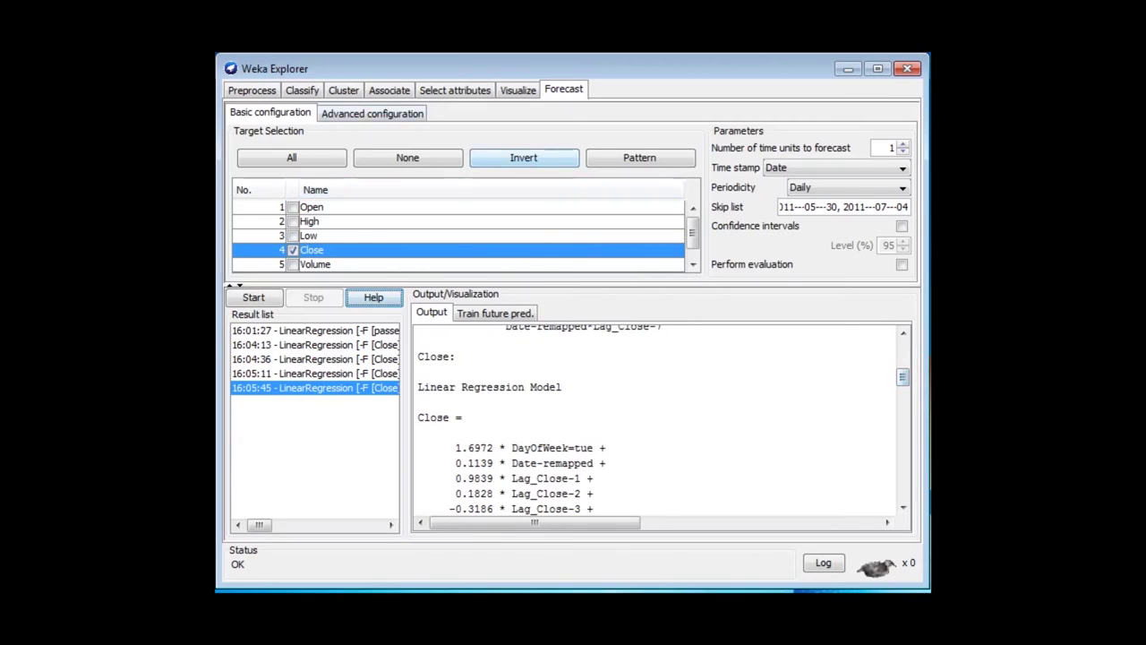
- Use custom lag lengths with a maximum lag of 10 and remove leading instances with unknown lag values
click(372, 114)
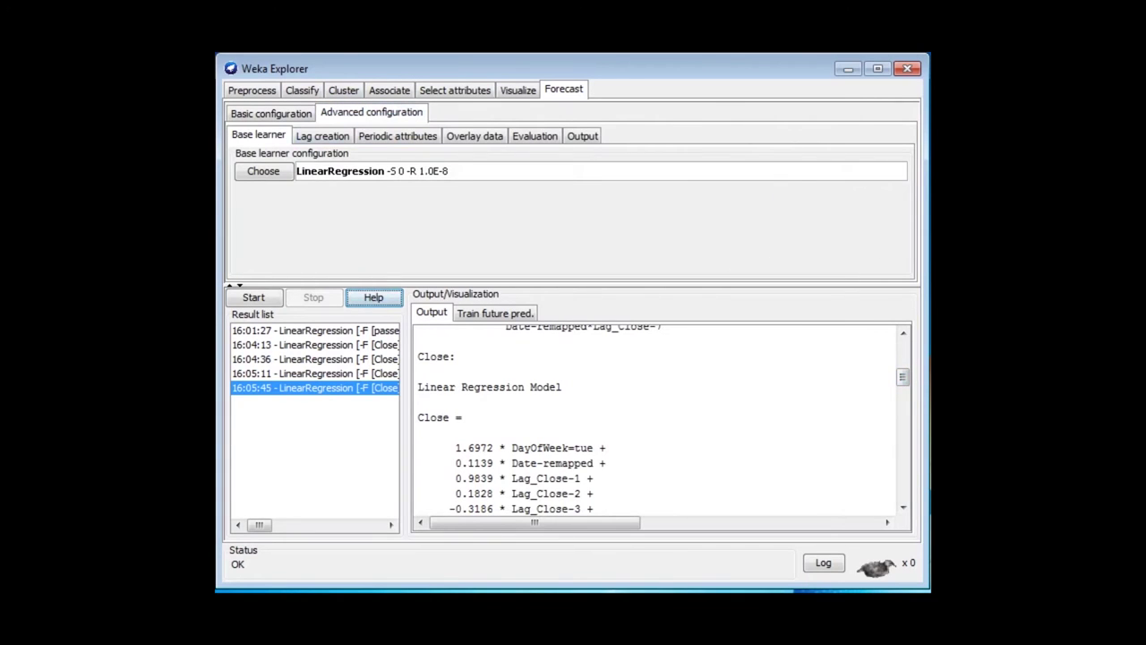
click(322, 137)
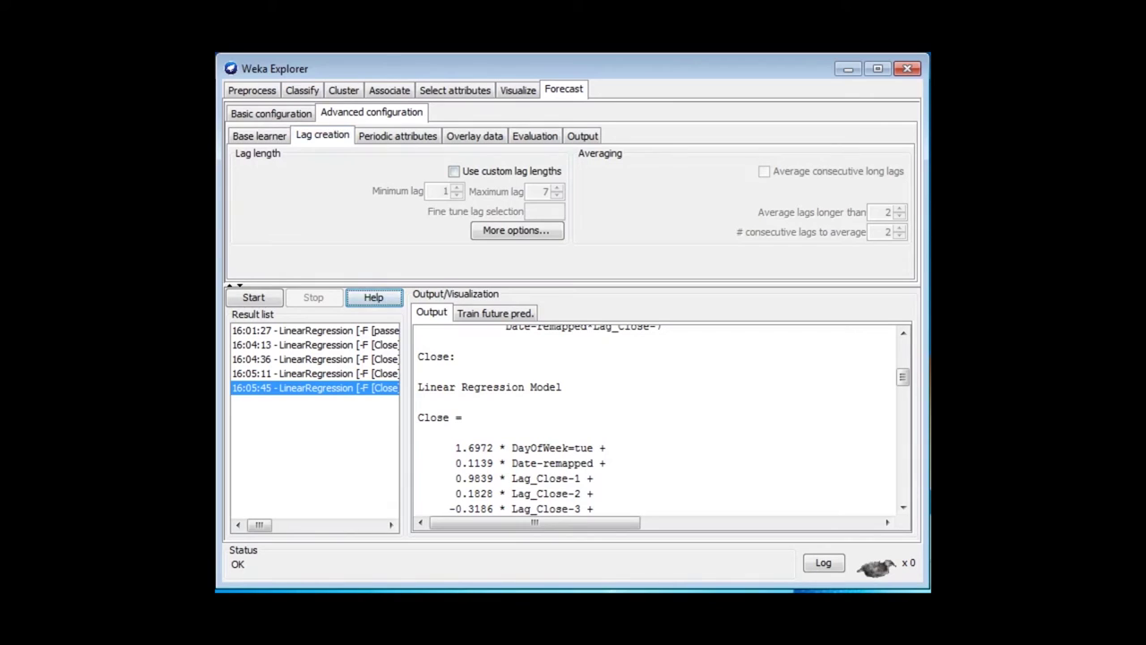
click(454, 171)
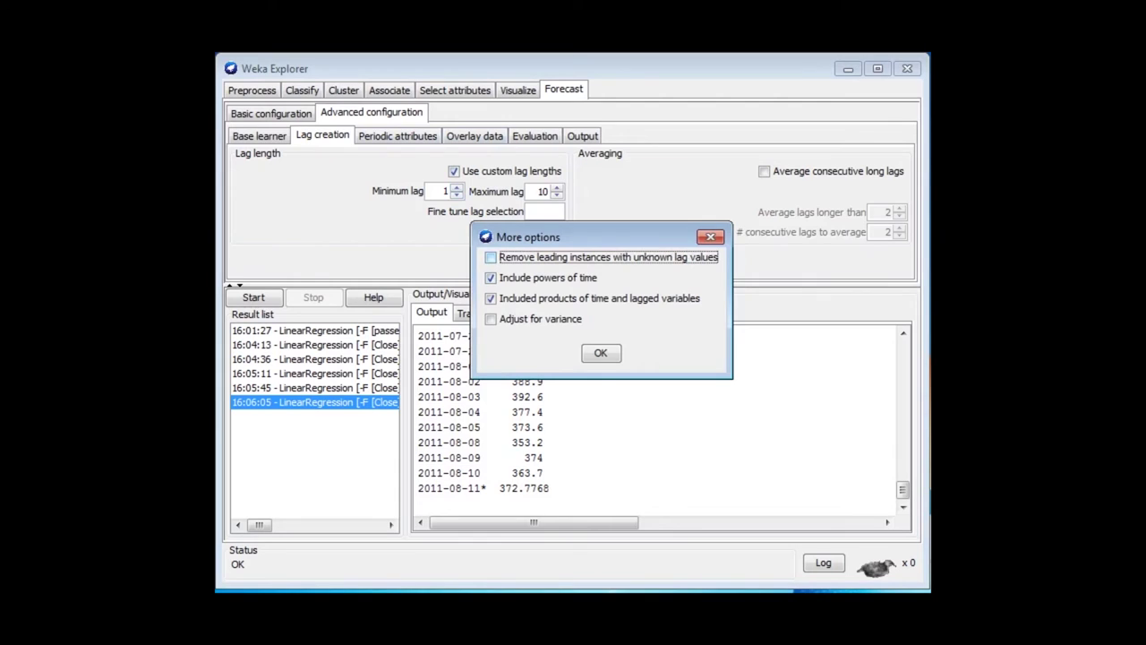
key(space)
key(Return)
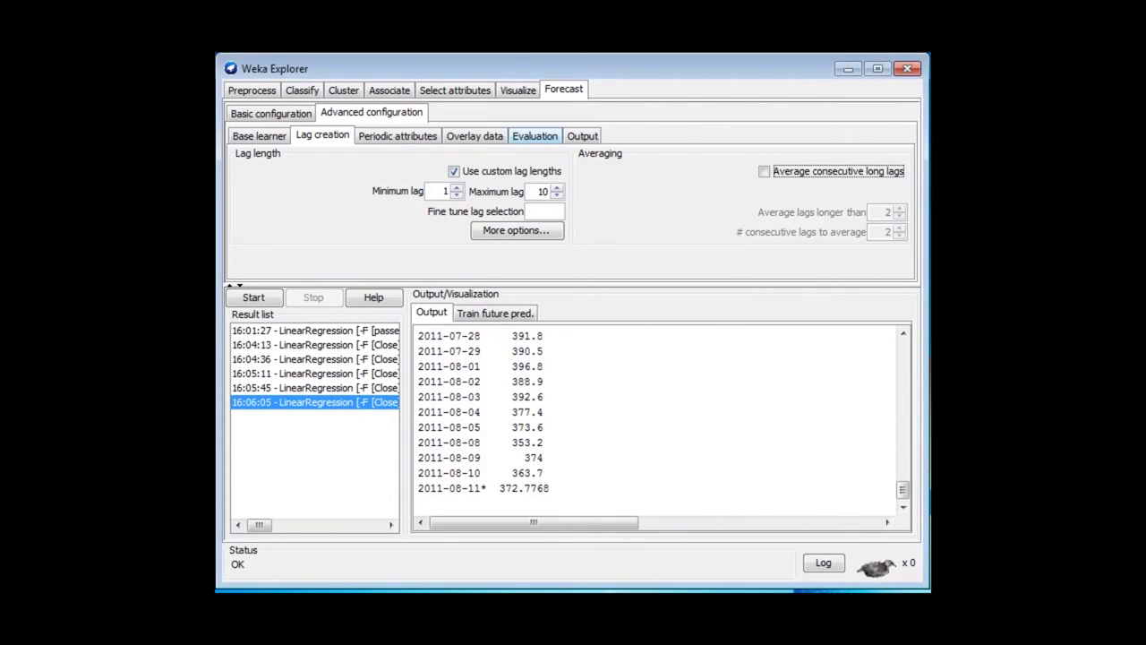
- Rerun the Close forecast with evaluation on the training data and on a held-out portion of 0.3
click(534, 137)
click(731, 172)
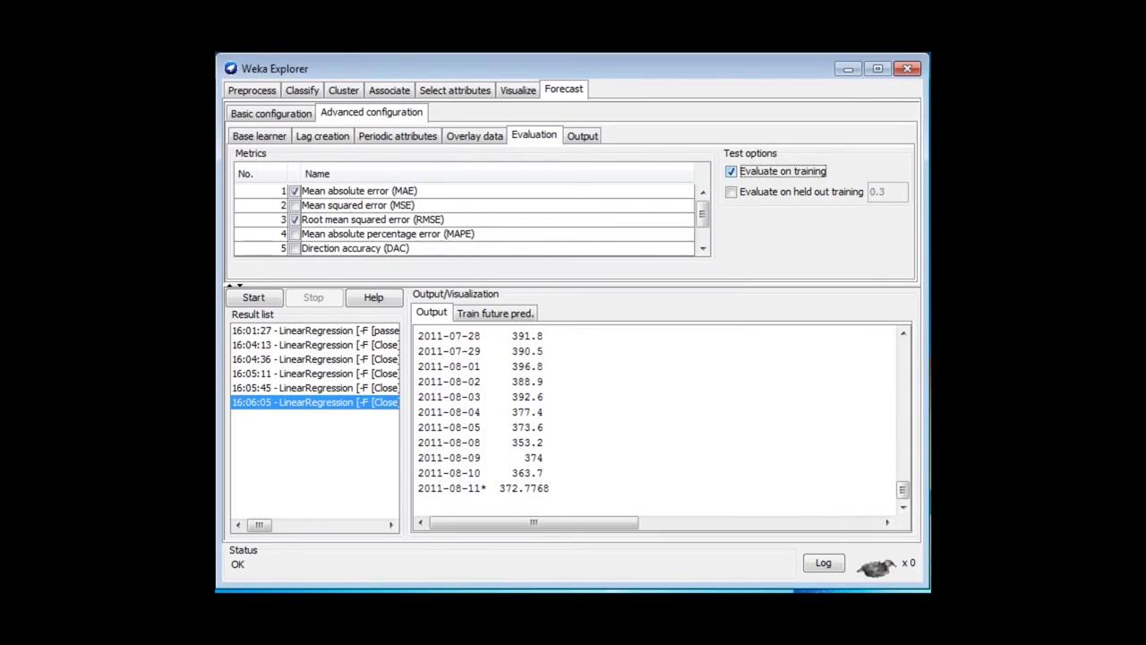
click(732, 192)
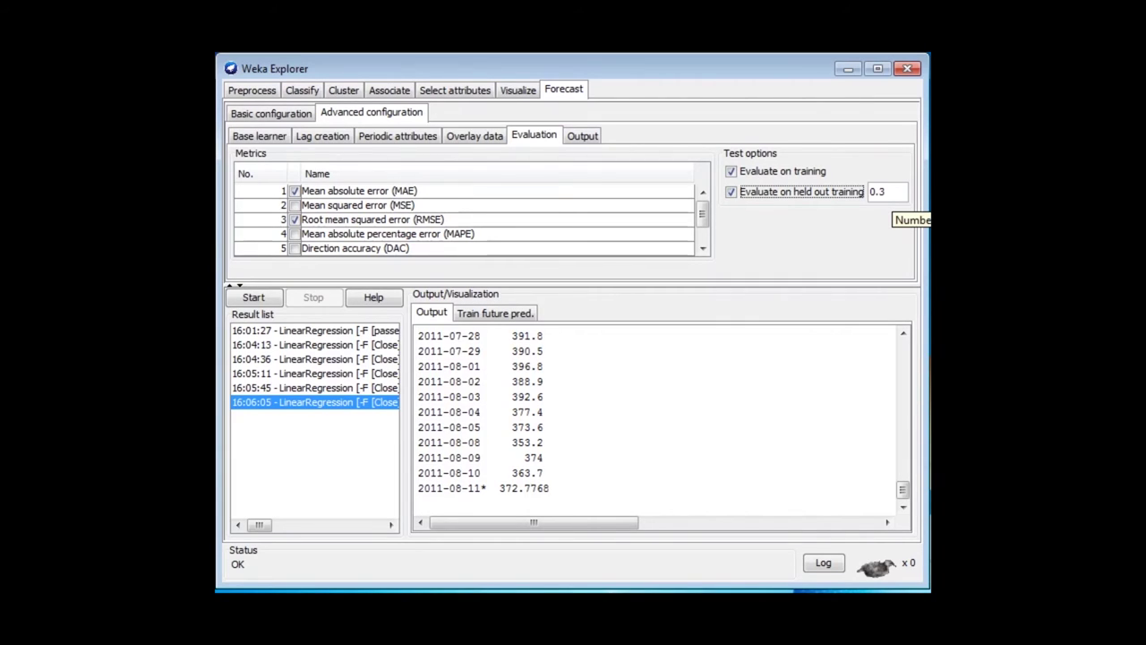
click(253, 298)
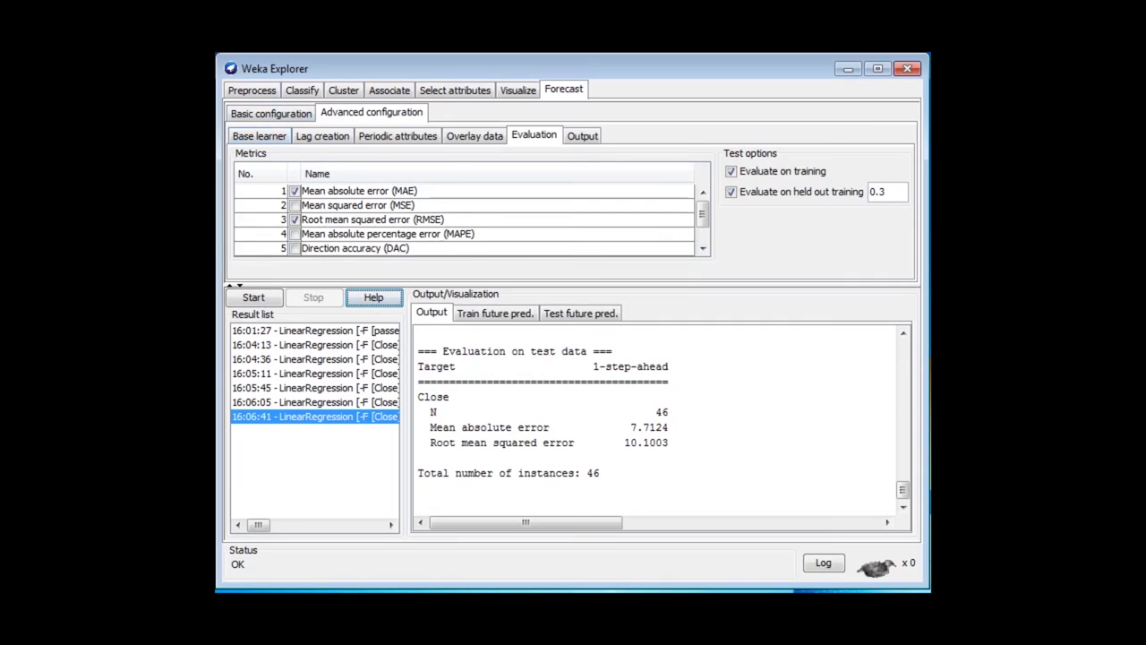
- Add High as a second target alongside Close and rerun the forecast
click(272, 114)
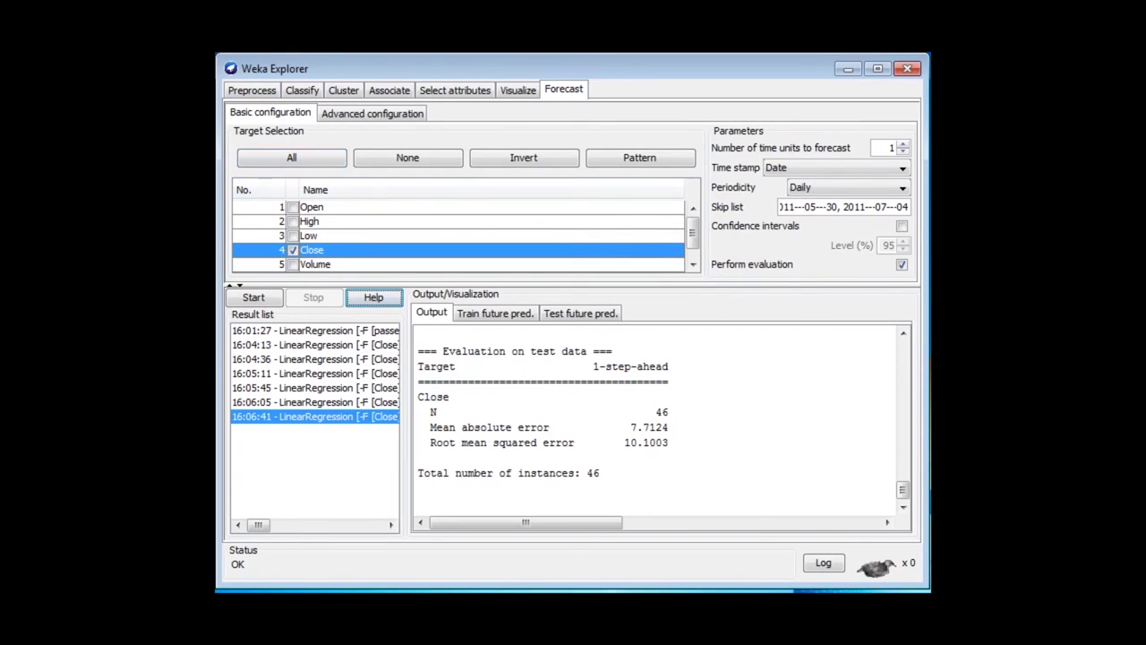
click(293, 221)
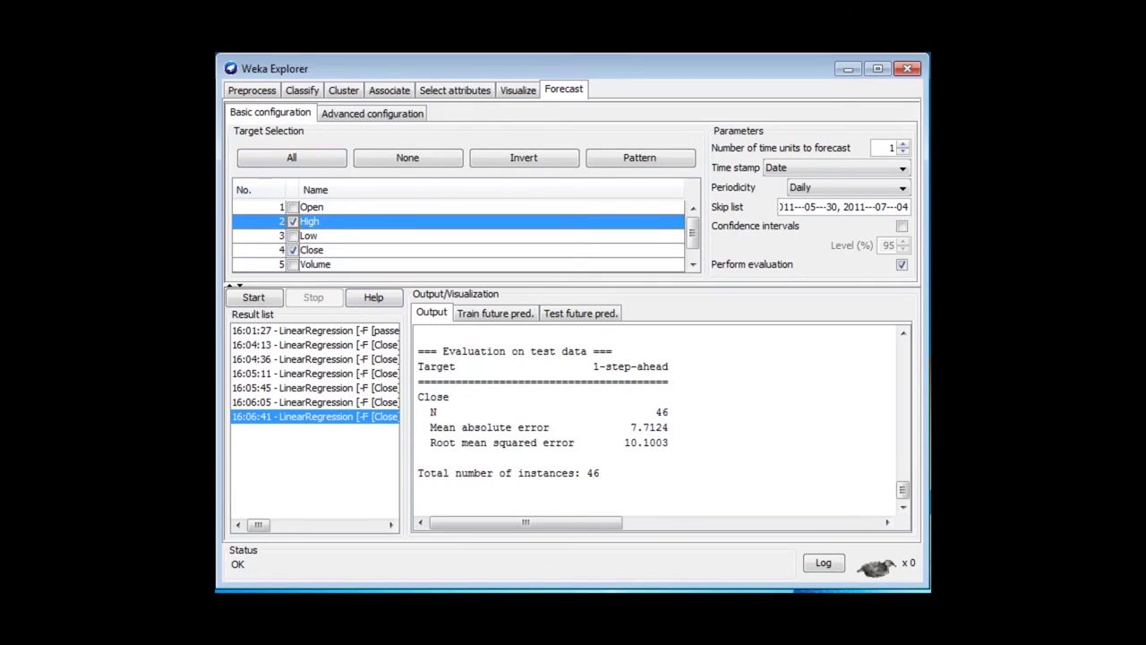
click(253, 297)
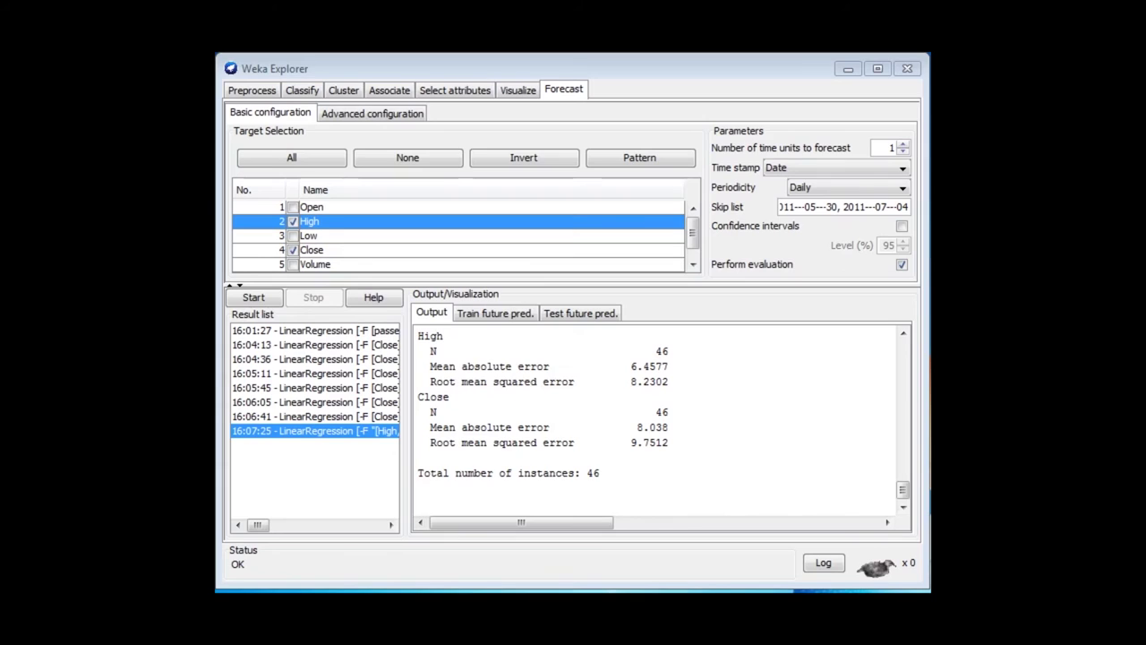
- Deselect High as a target, and rerun the Close forecast using the Open attribute as overlay data
click(293, 221)
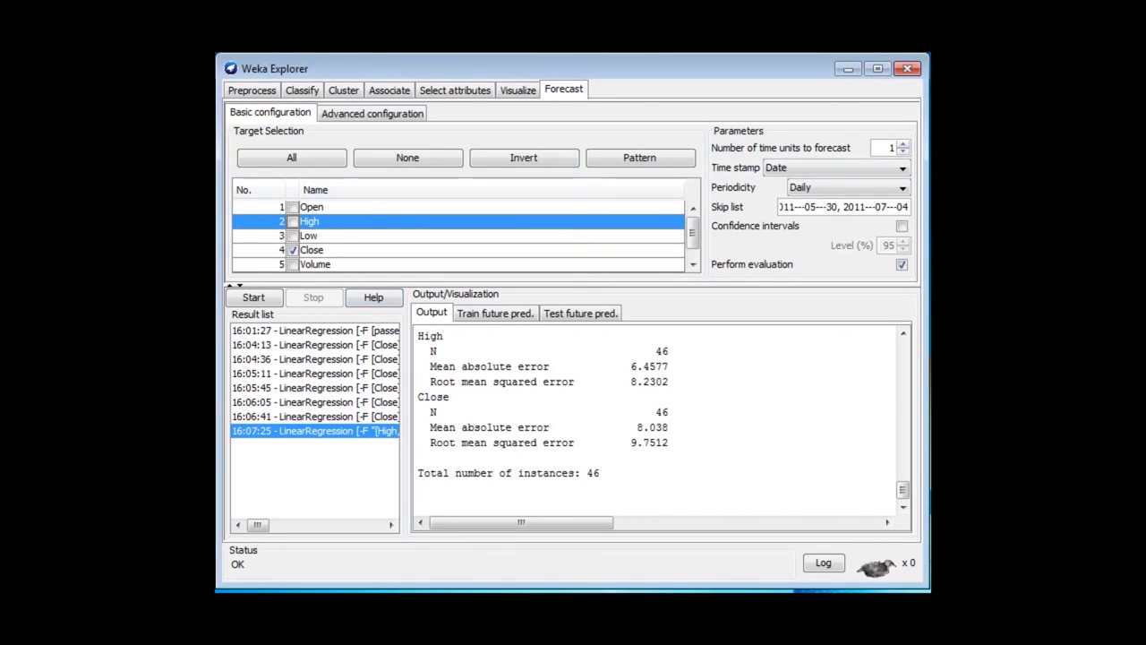
click(376, 114)
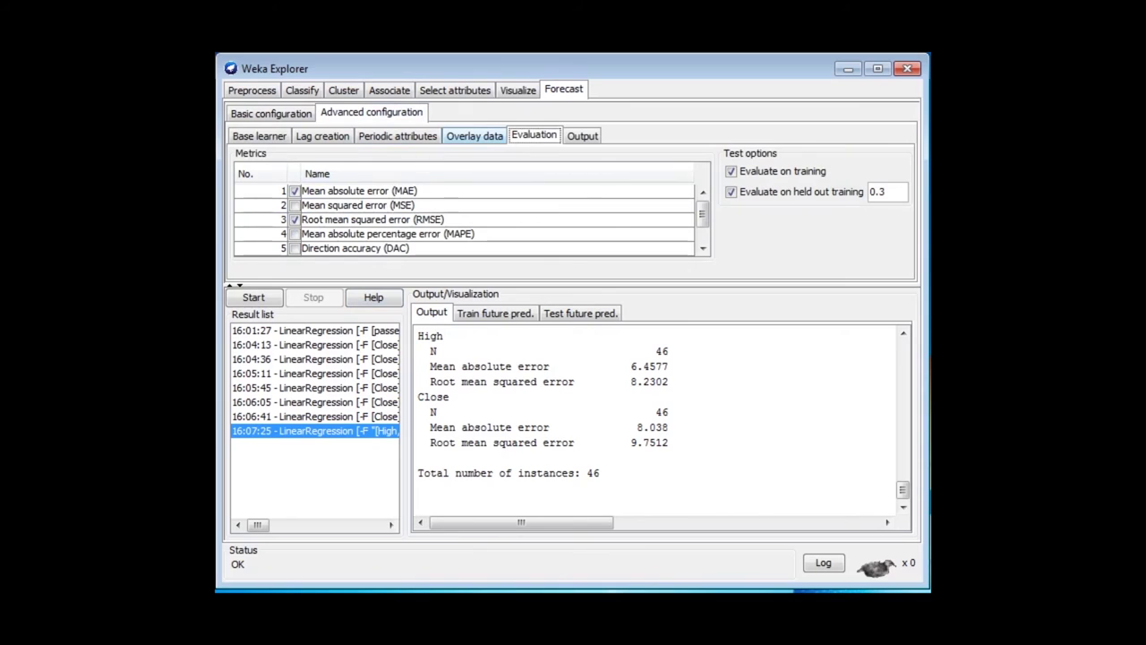
click(475, 136)
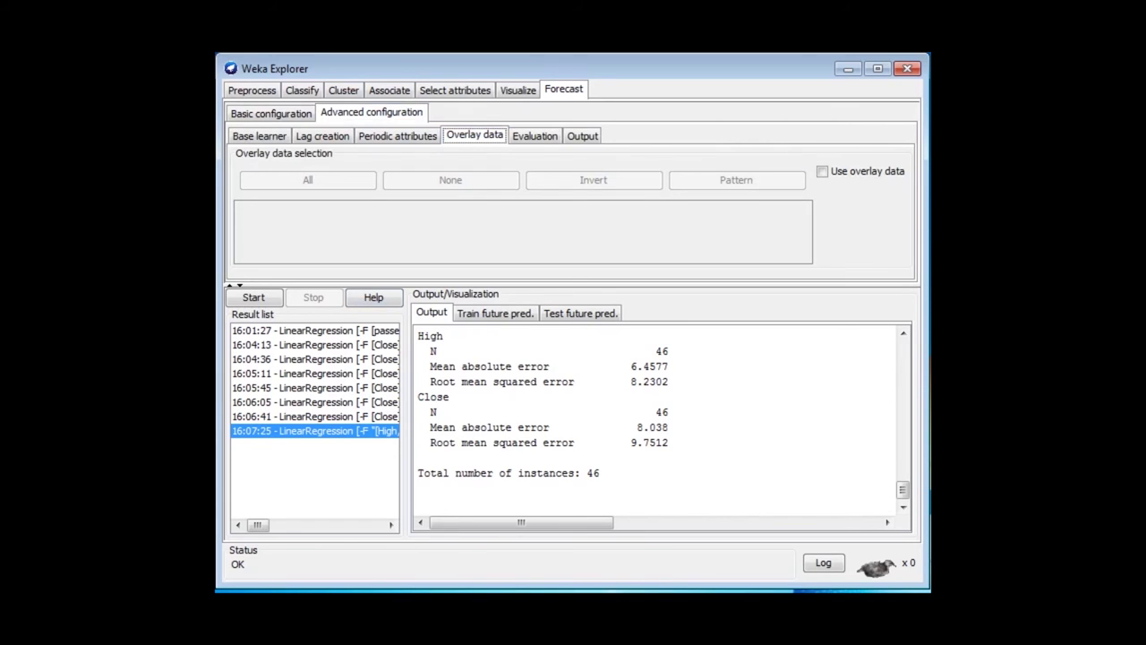
click(822, 171)
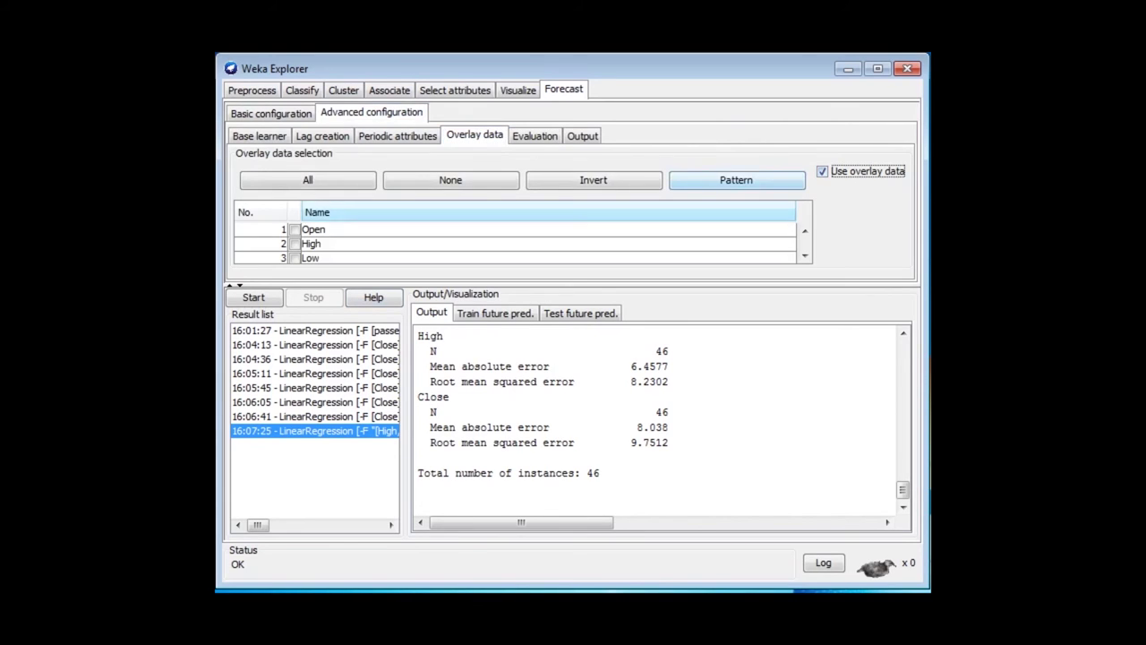
click(294, 230)
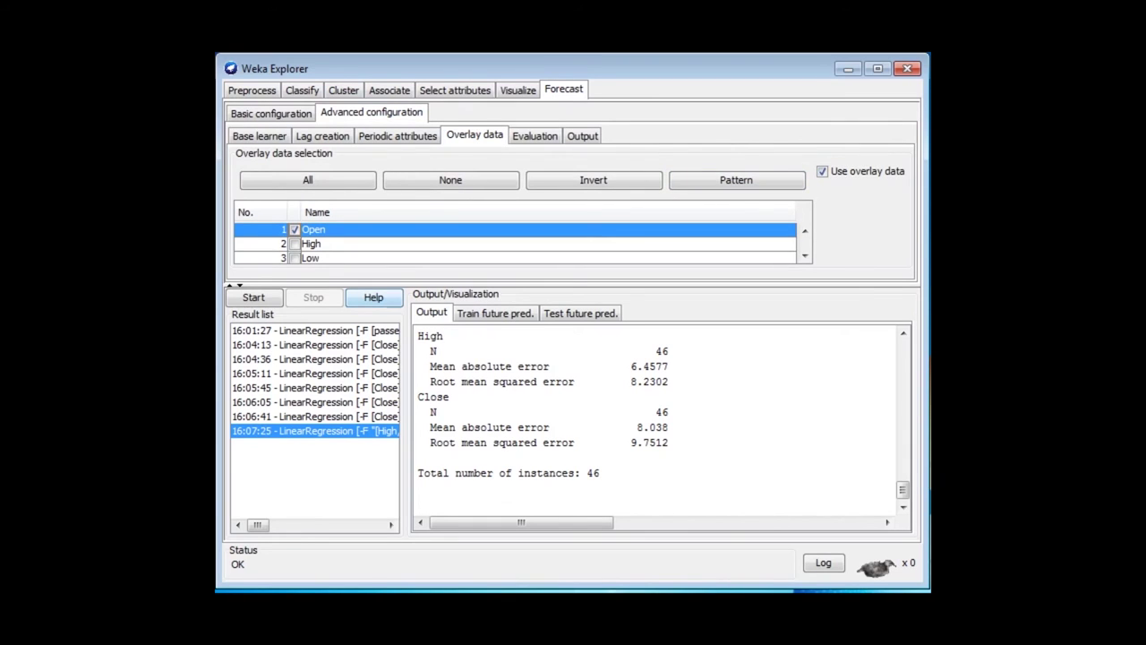
click(254, 297)
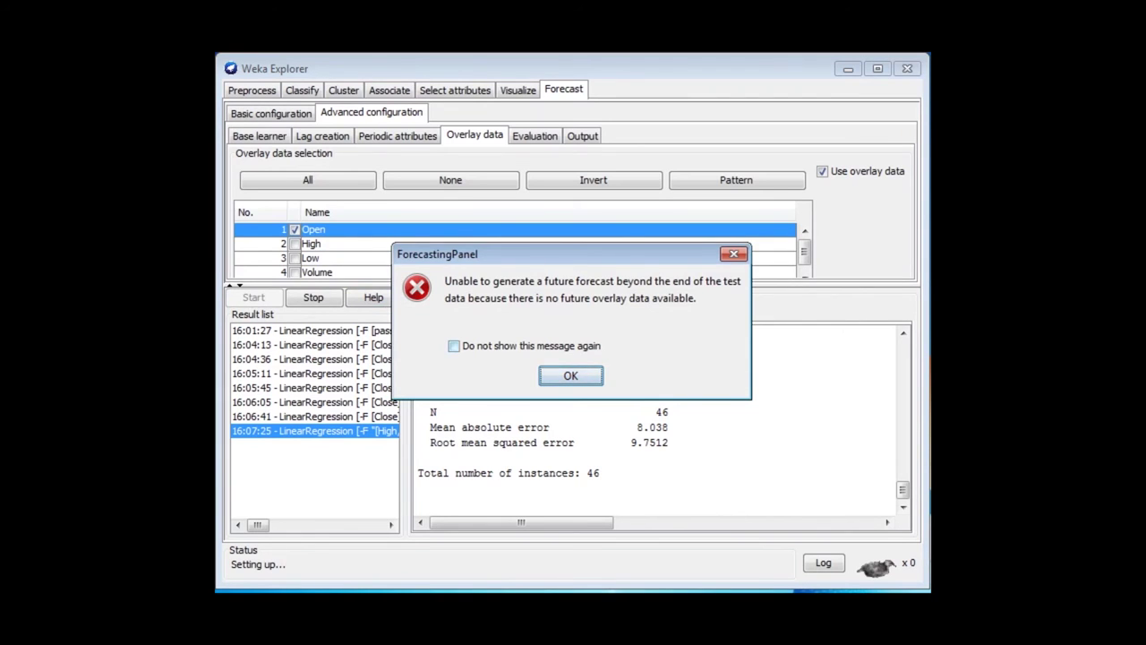
key(Return)
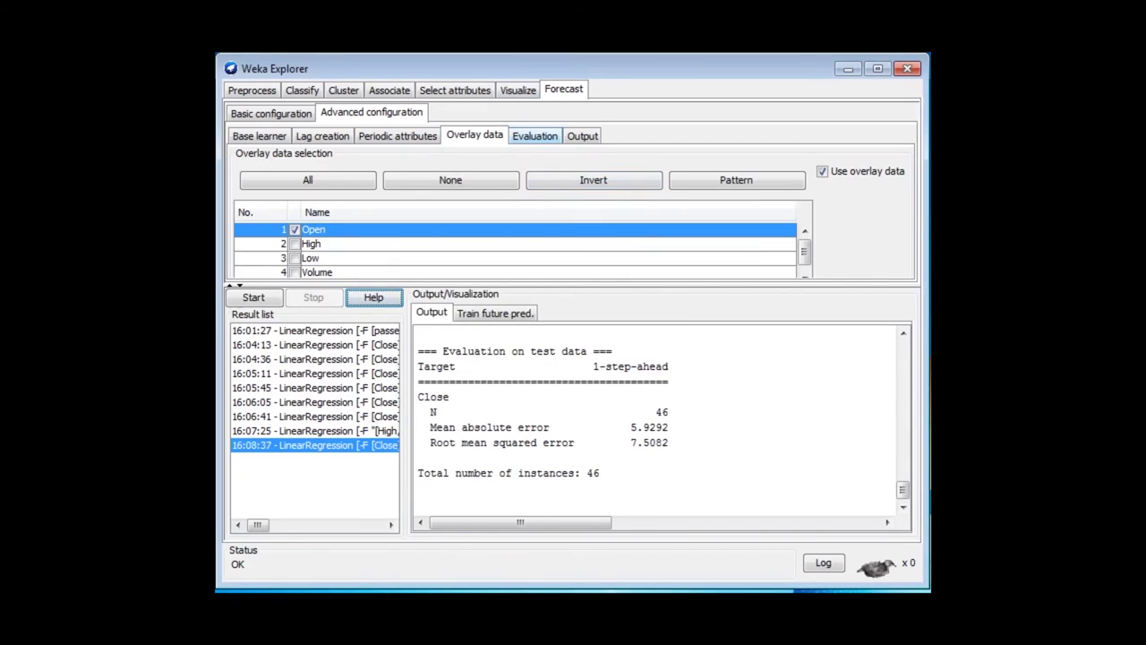
- Turn off both output and graphing of future predictions beyond the end of the series, and rerun the forecast
click(582, 135)
click(243, 261)
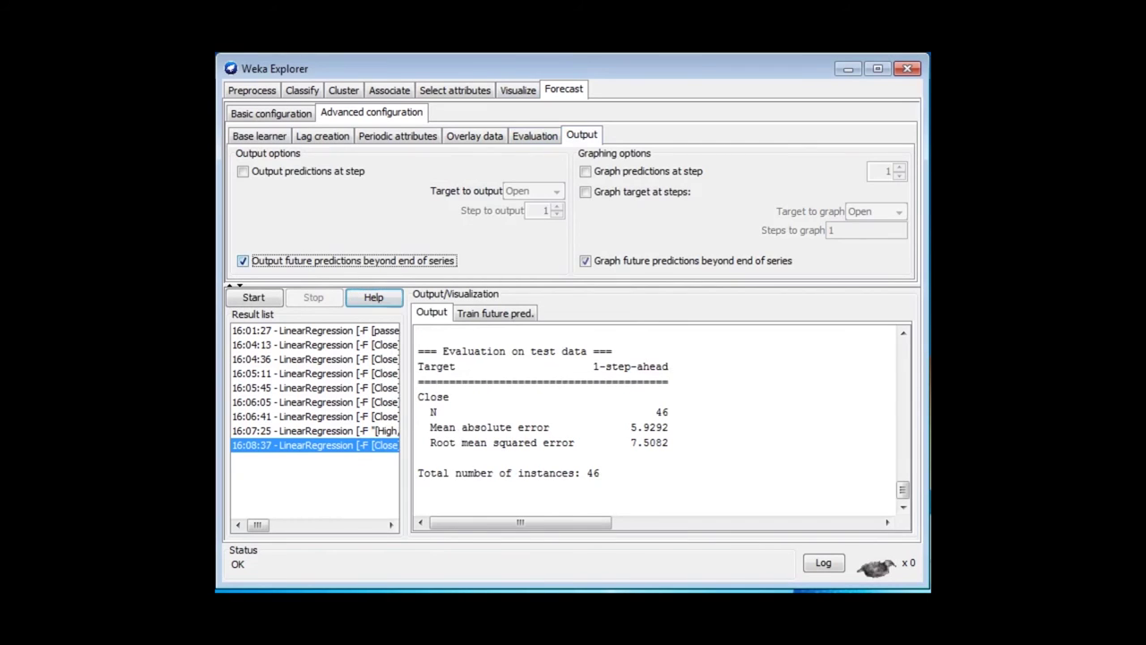
click(586, 260)
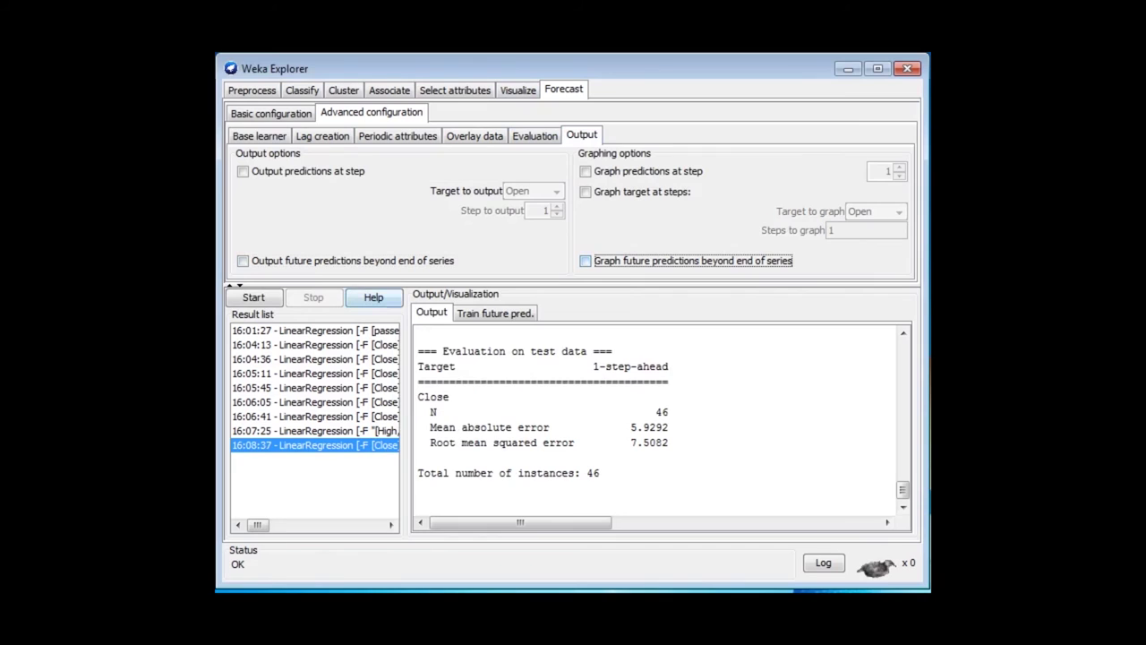
click(254, 297)
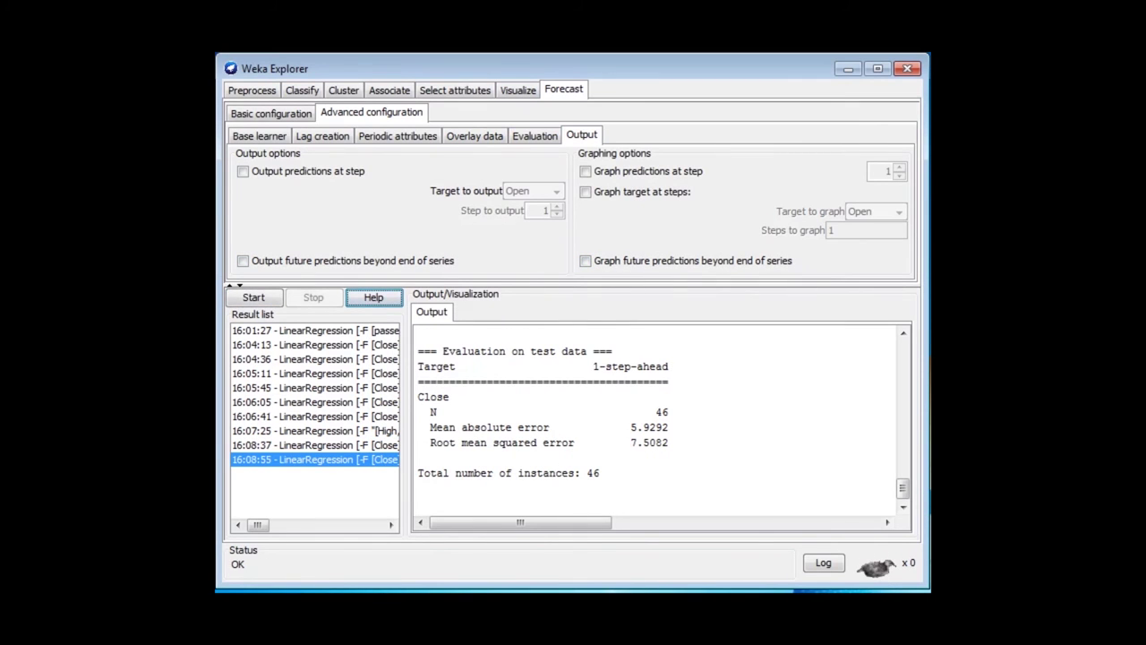